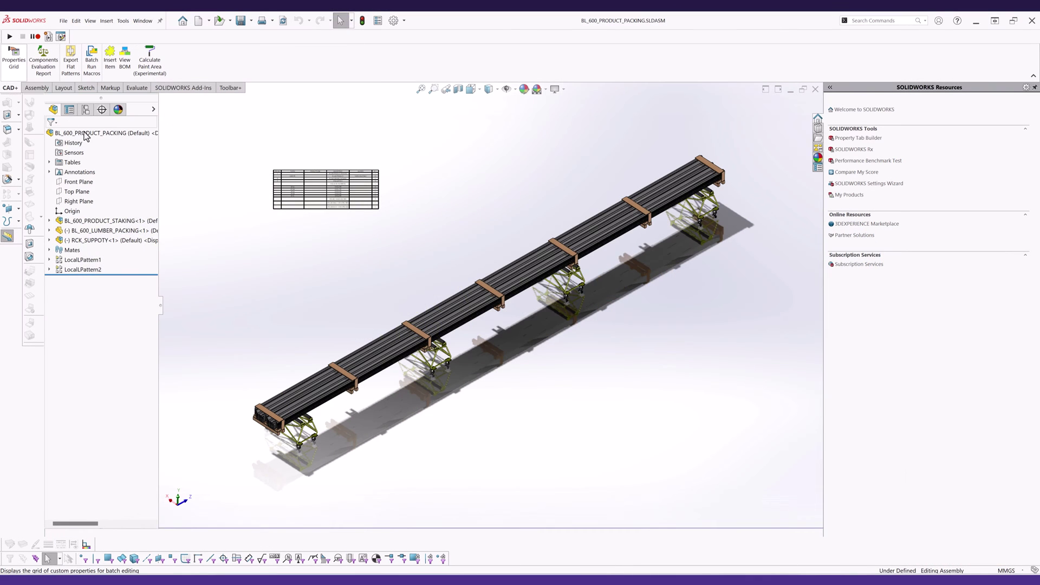
- Load all references of the packing assembly into the Properties Grid and review their properties with configurations included
left_click(144, 195)
left_click(99, 220)
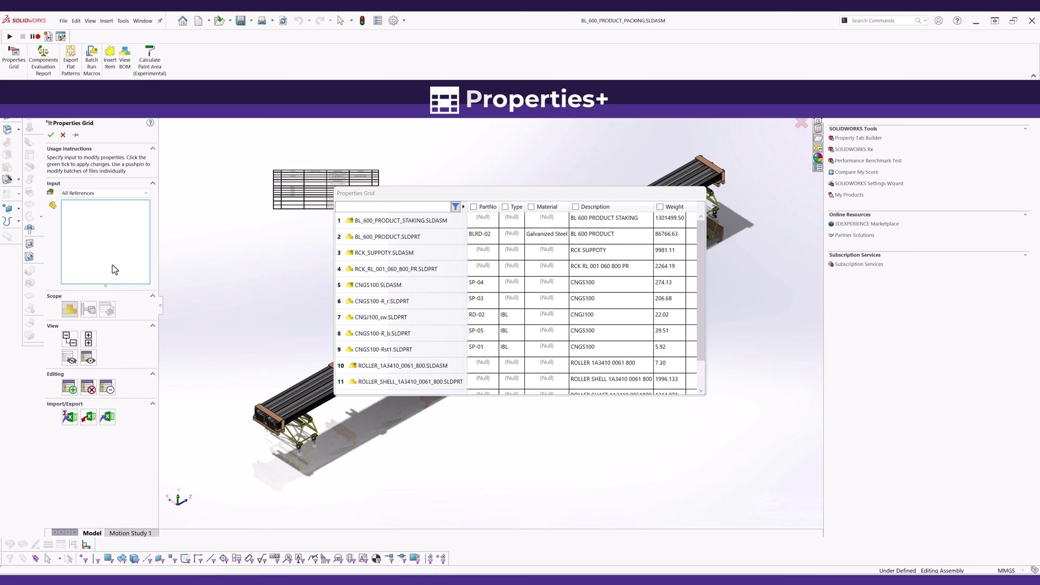
left_click(90, 309)
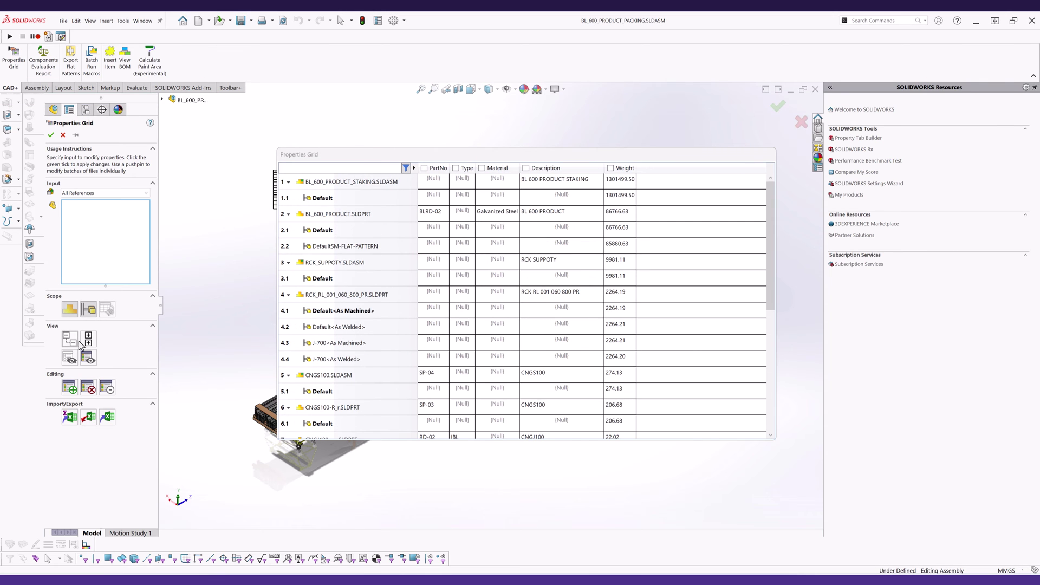
scroll(535, 257, "down", 5)
scroll(557, 293, "up", 5)
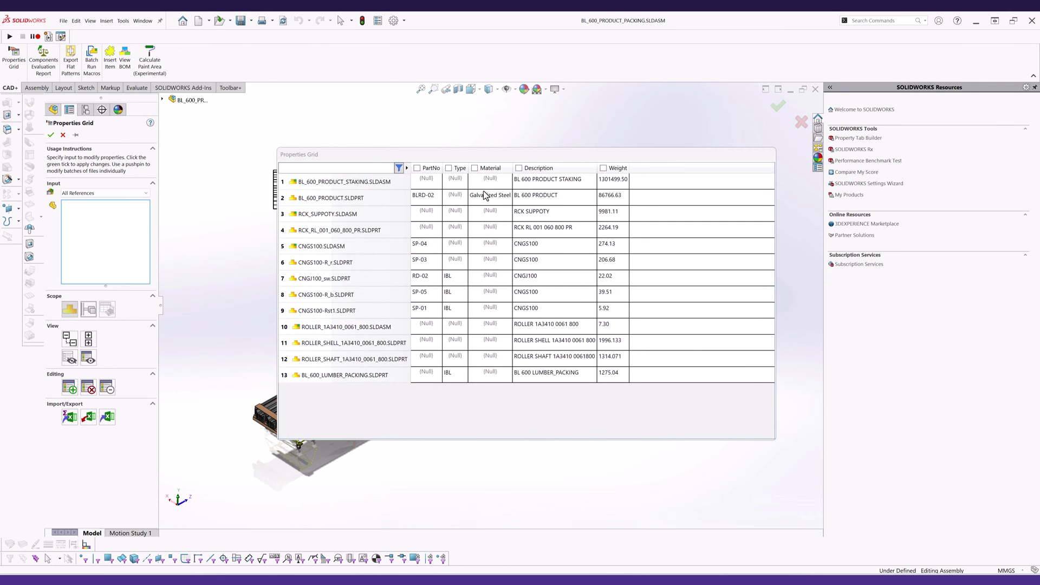
- Copy the Material expression of BL_600_PRODUCT.SLDPRT into the Material cells of all 13 files, and apply the changes with the page pinned
left_click(492, 198)
right_click(492, 197)
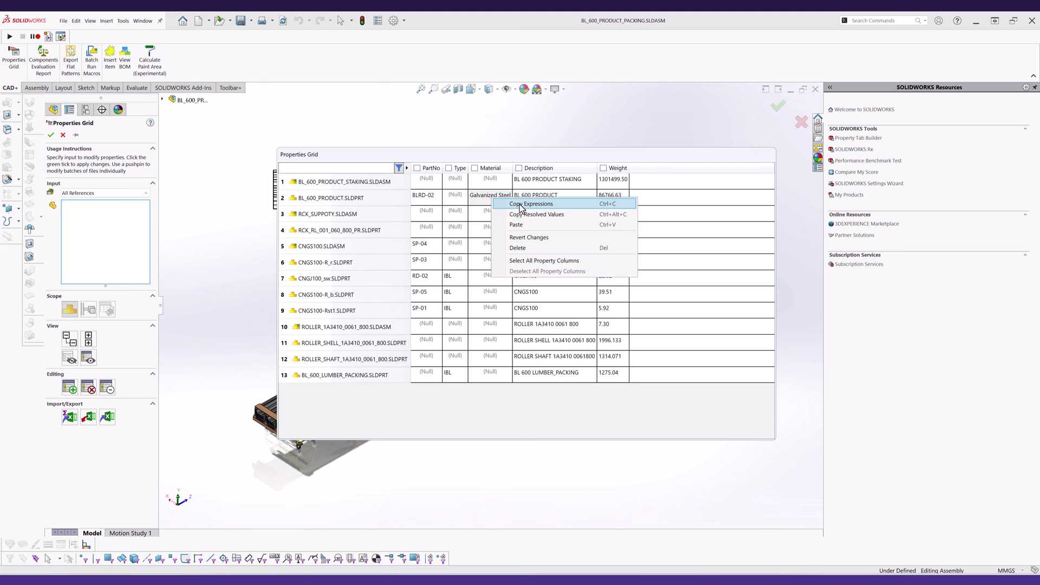
left_click(517, 203)
left_click(503, 183)
left_click(488, 378, "shift")
right_click(488, 379)
left_click(510, 402)
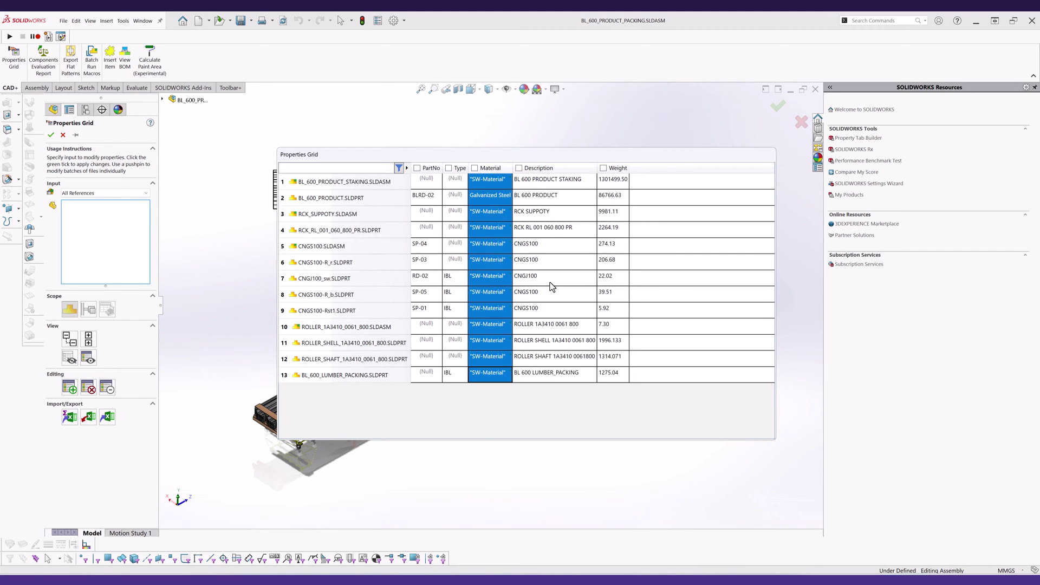
left_click(551, 282)
left_click(76, 135)
left_click(51, 135)
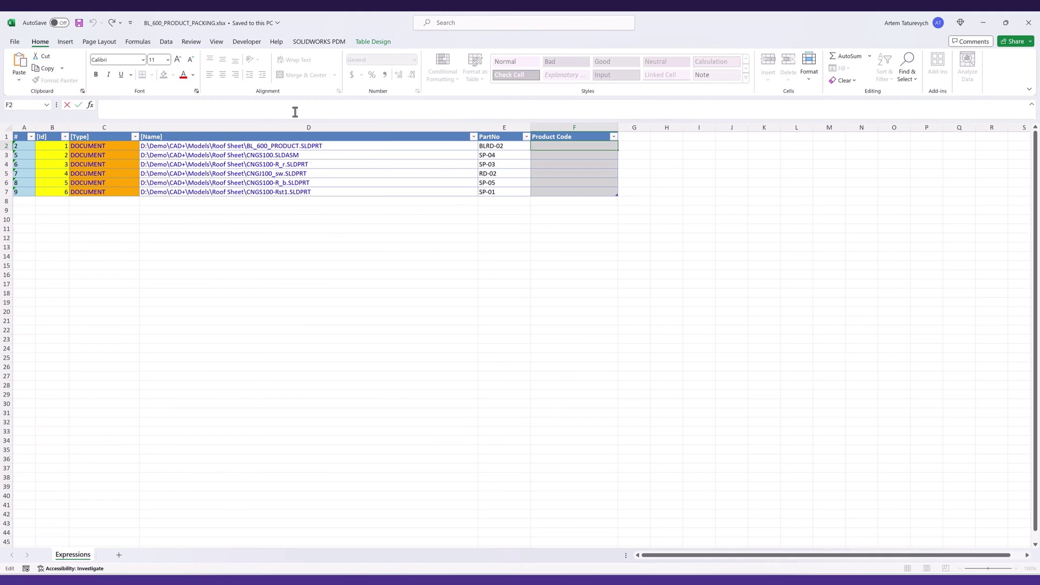
type("=left([@PartNo]")
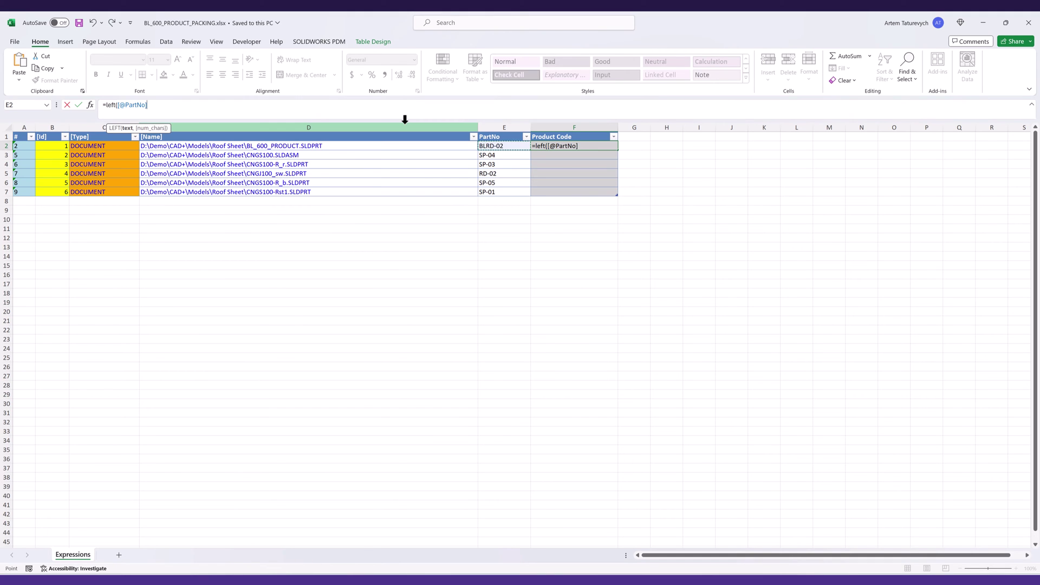
type(",find(\"-\",")
left_click(487, 145)
type(")-1)")
key("ctrl+Return")
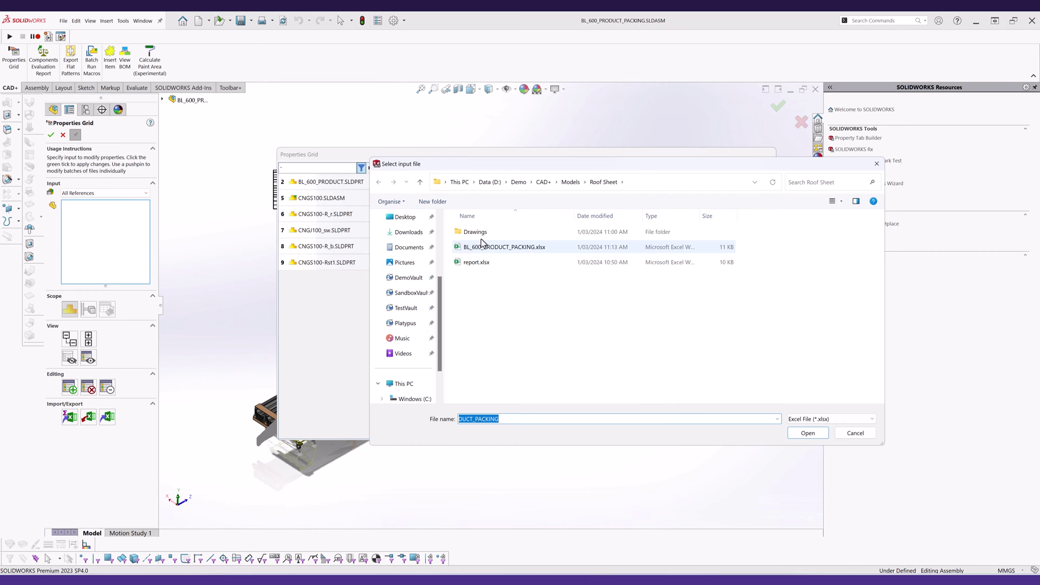
- In SOLIDWORKS, import the properties from BL_600_PRODUCT_PACKING.xlsx into the Properties Grid
left_click(482, 244)
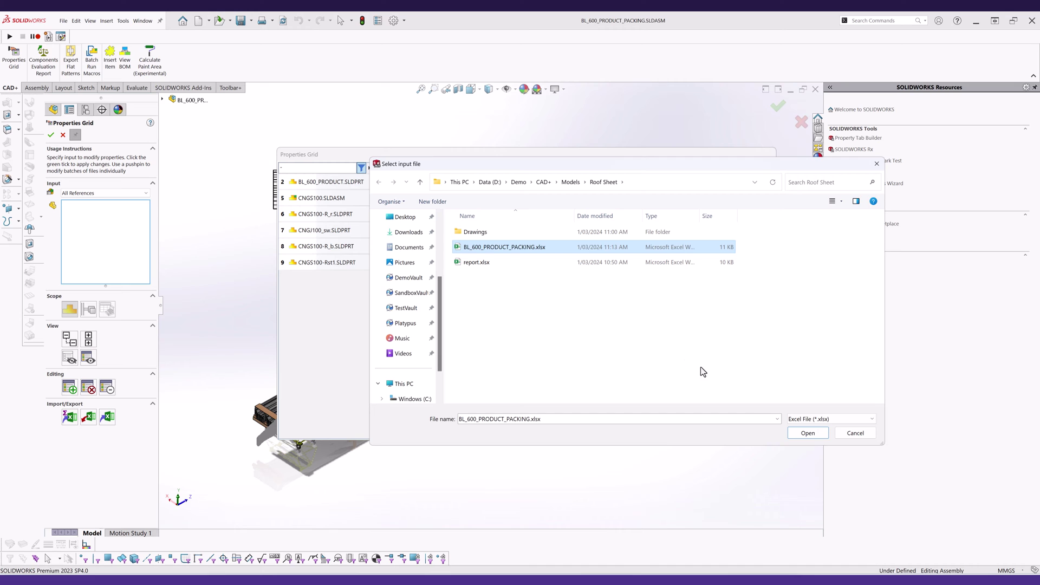
left_click(807, 432)
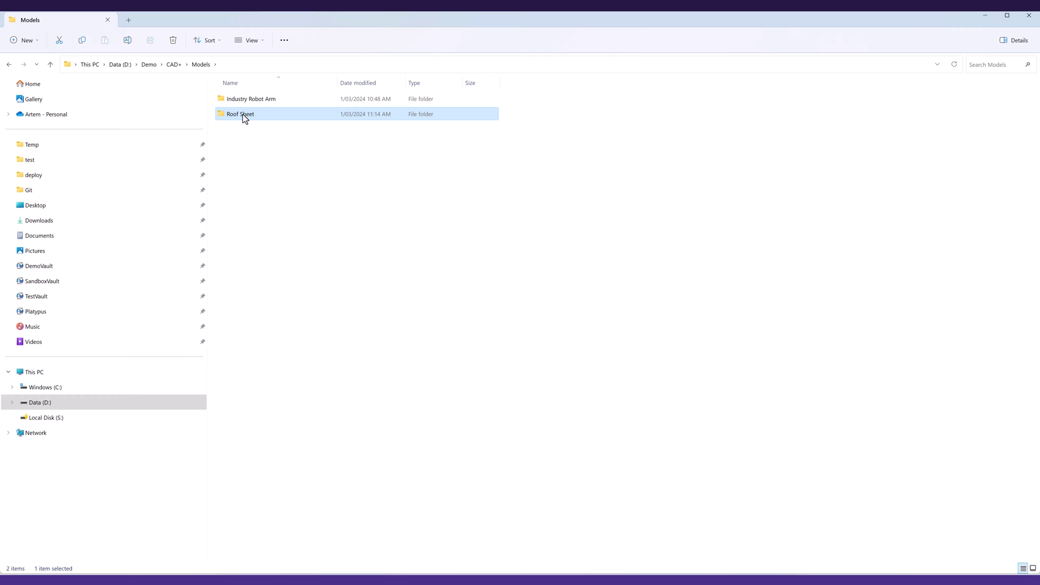
- Open the Roof Sheet folder from File Explorer in Properties+ and review the expanded properties of its files, configurations and cut-lists
right_click(245, 116)
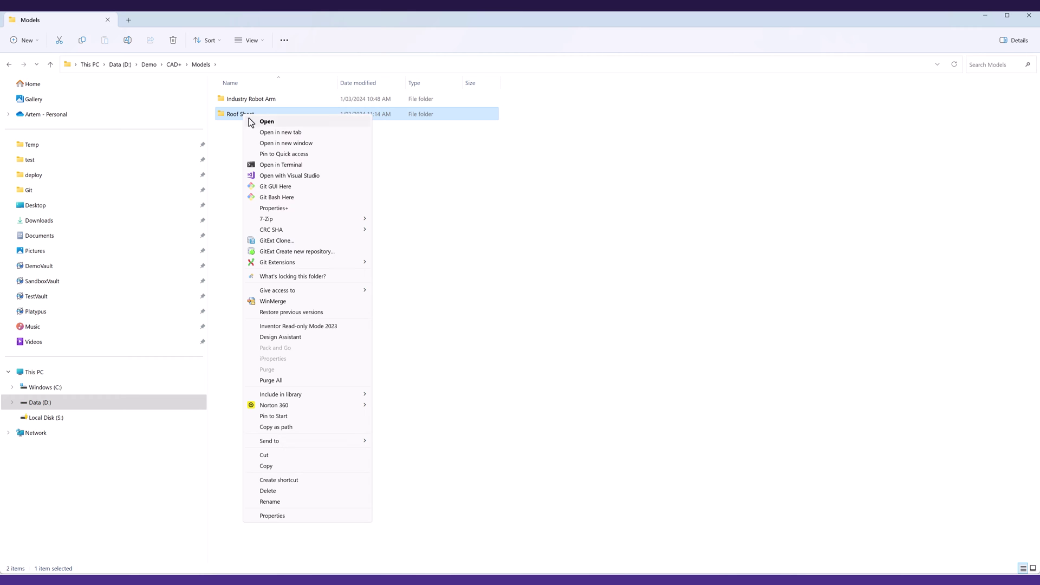
left_click(291, 209)
left_click(301, 103)
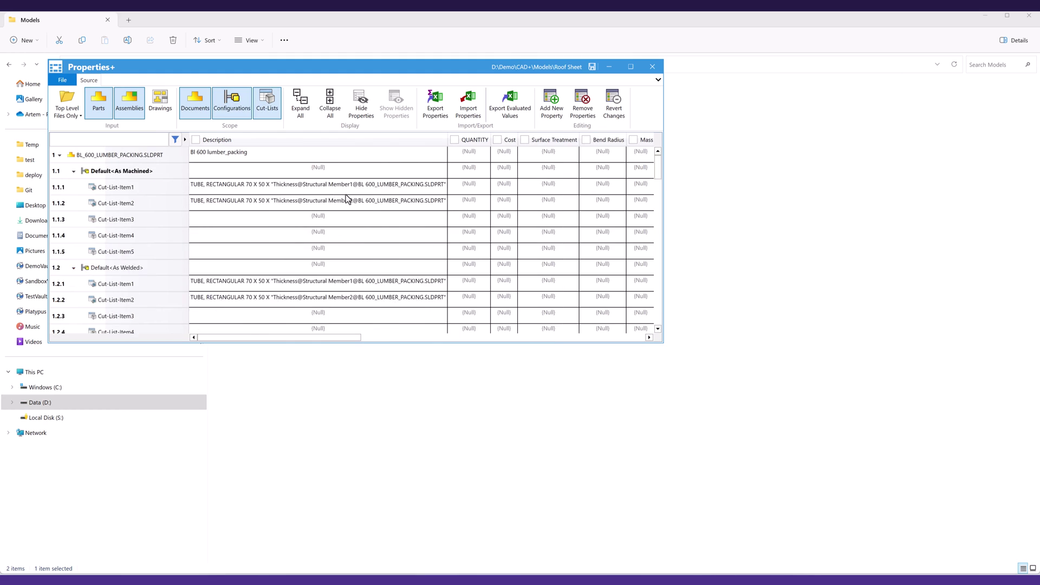
scroll(343, 206, "down", 8)
scroll(337, 213, "down", 1)
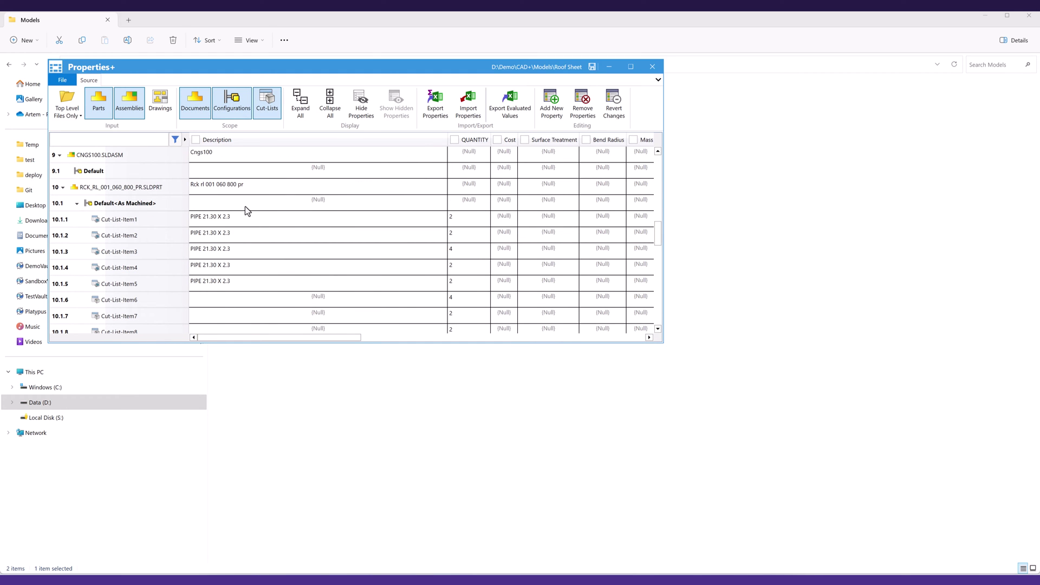
left_click(74, 187)
mouse_move(75, 189)
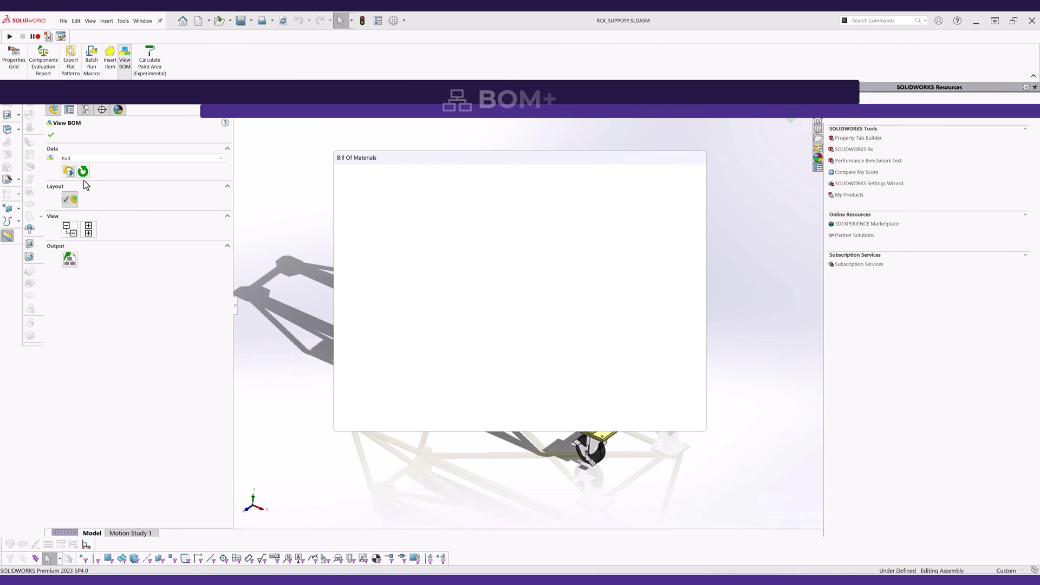
- Refresh the bill of materials of the RCK_SUPPOTY assembly and expand all its levels
left_click(83, 171)
left_click(69, 229)
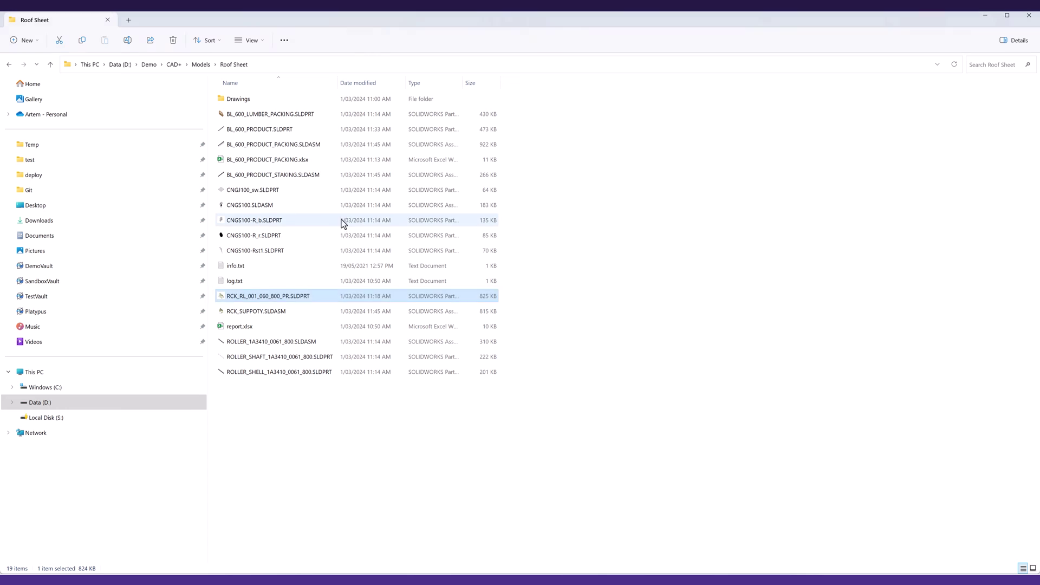
- Open BL_600_PRODUCT_PACKING.SLDASM from File Explorer in BOM+ and look through its full bill of materials
left_click(274, 144)
right_click(282, 144)
key("Escape")
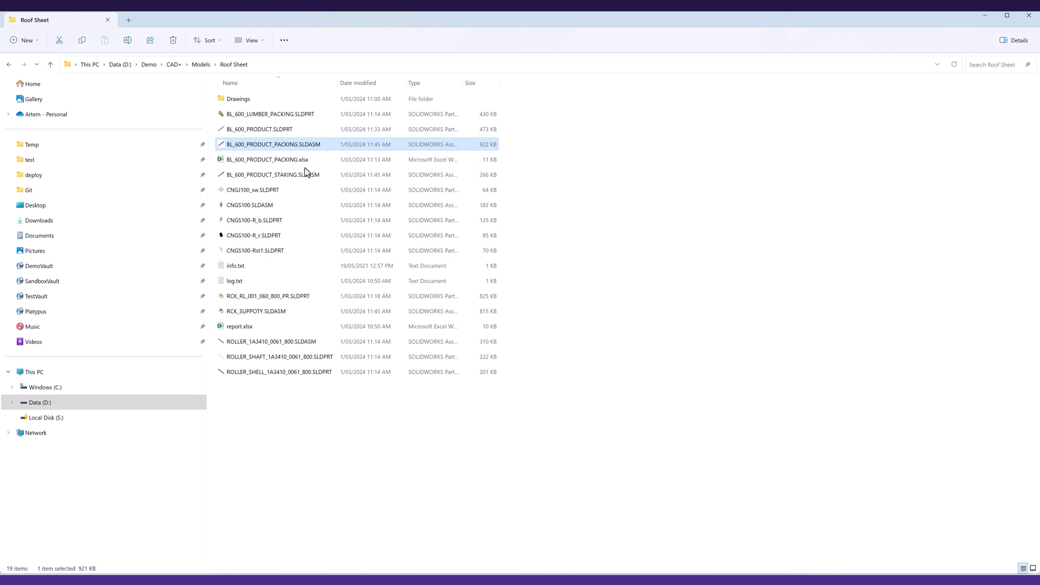
scroll(369, 250, "down", 3)
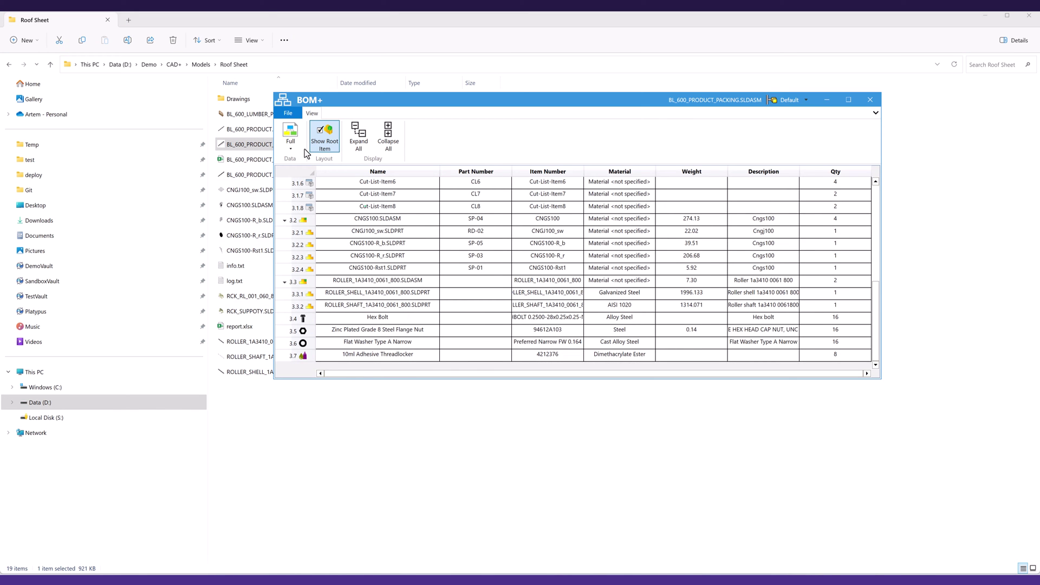
- Change the BOM+ template twice to compare the bill of materials listings
left_click(291, 148)
left_click(310, 173)
left_click(294, 145)
left_click(313, 187)
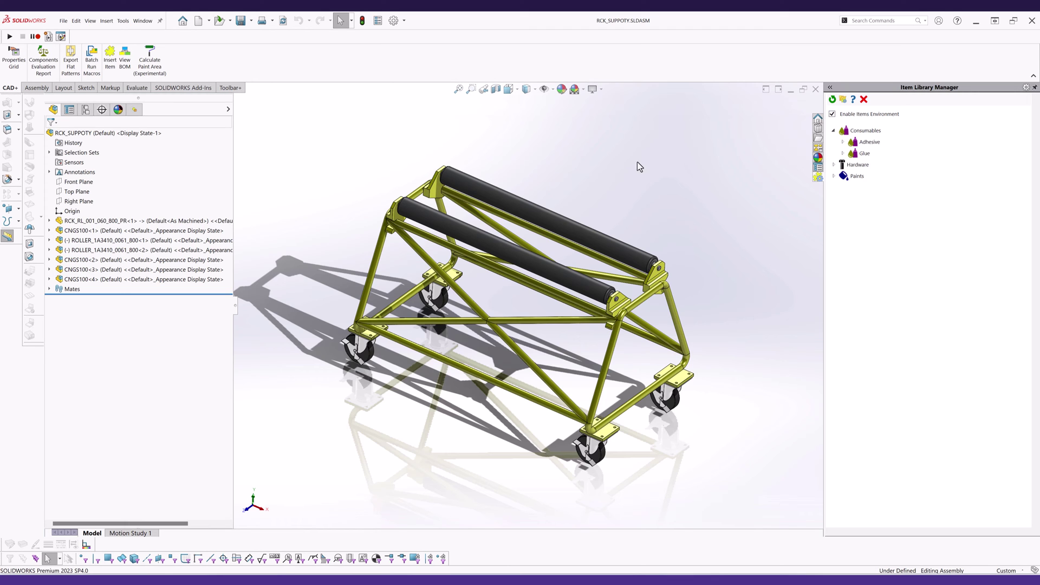
- In SOLIDWORKS, select all 12 Hex Bolt item instances of the RCK_SUPPOTY assembly and open its bill of materials
left_click(135, 110)
left_click(51, 136)
left_click(77, 149)
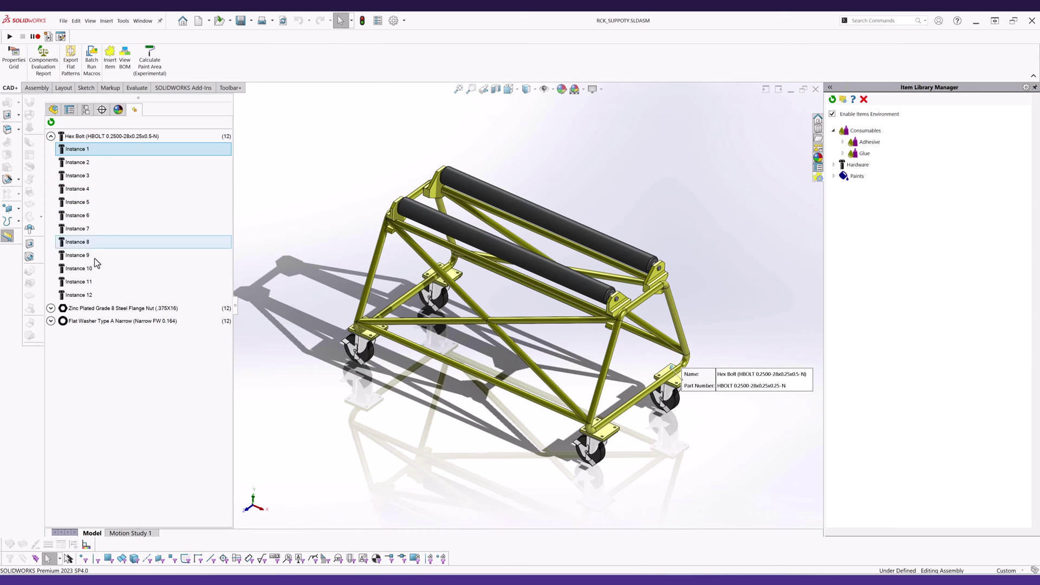
left_click(89, 296, "shift")
left_click(126, 67)
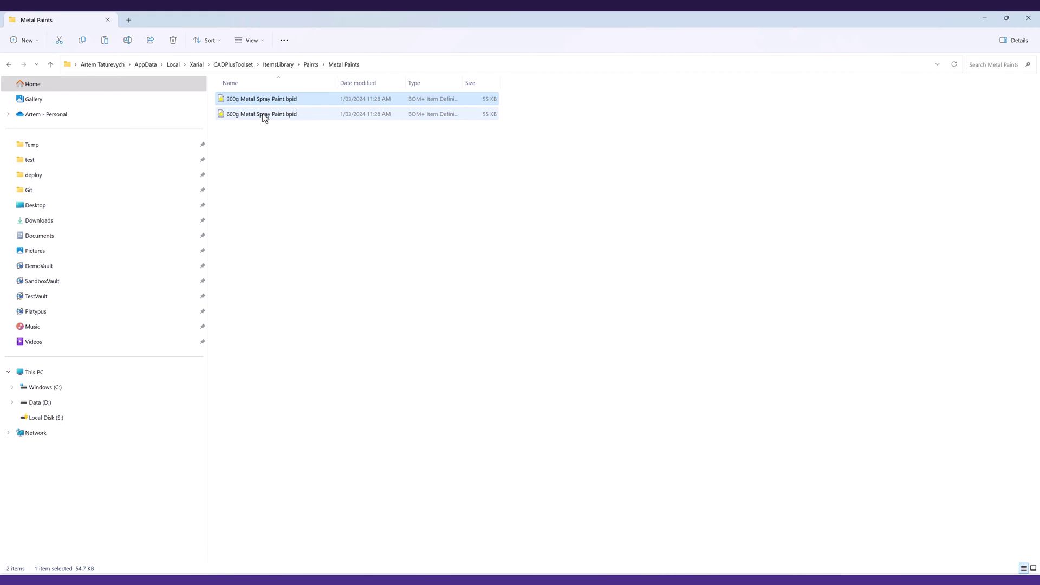
- Open 600g Metal Spray Paint.bpid in the BOM+ Item Definition Editor and examine its name and part number
double_click(252, 113)
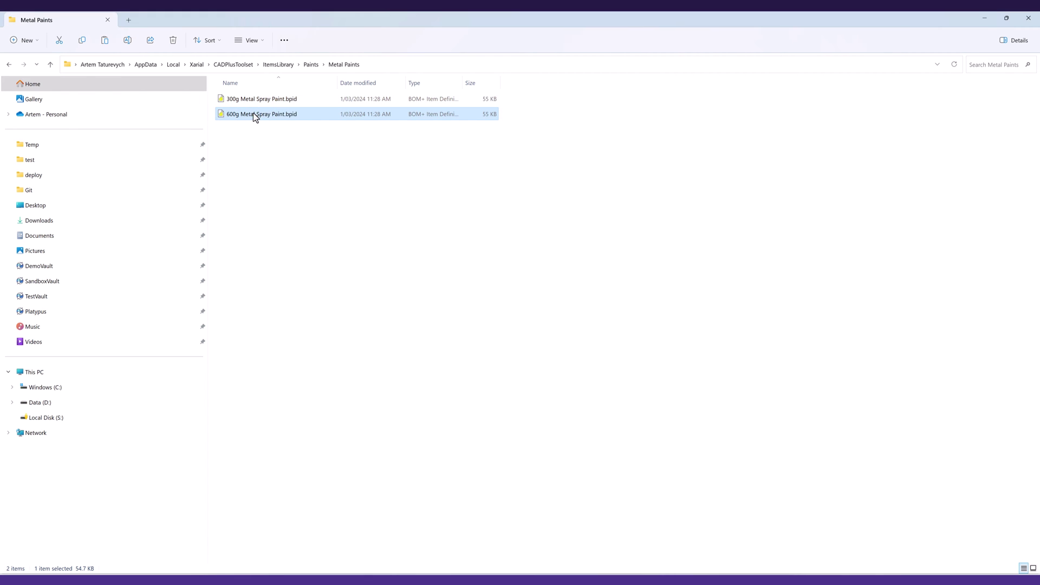
left_click(84, 155)
left_click(82, 151)
left_click_drag(71, 152, 60, 154)
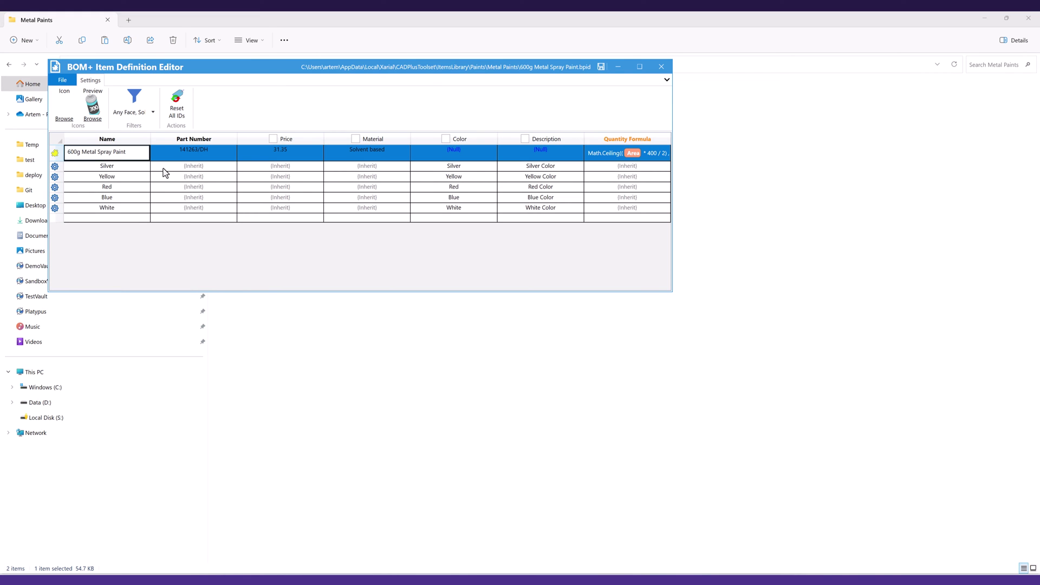
left_click(171, 152)
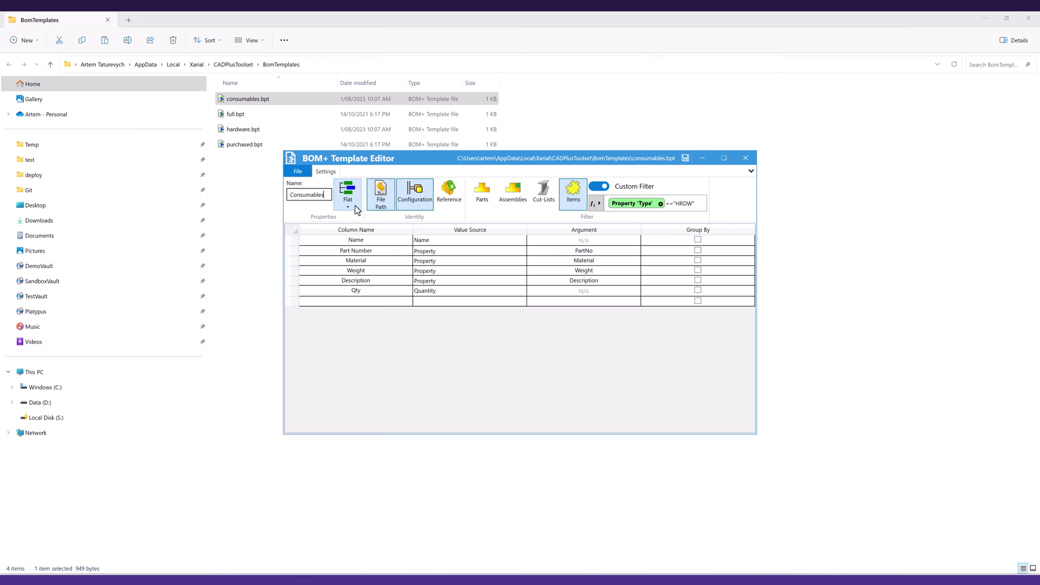
- Show the available layout types for the Consumables template in the BOM+ Template Editor
left_click(356, 205)
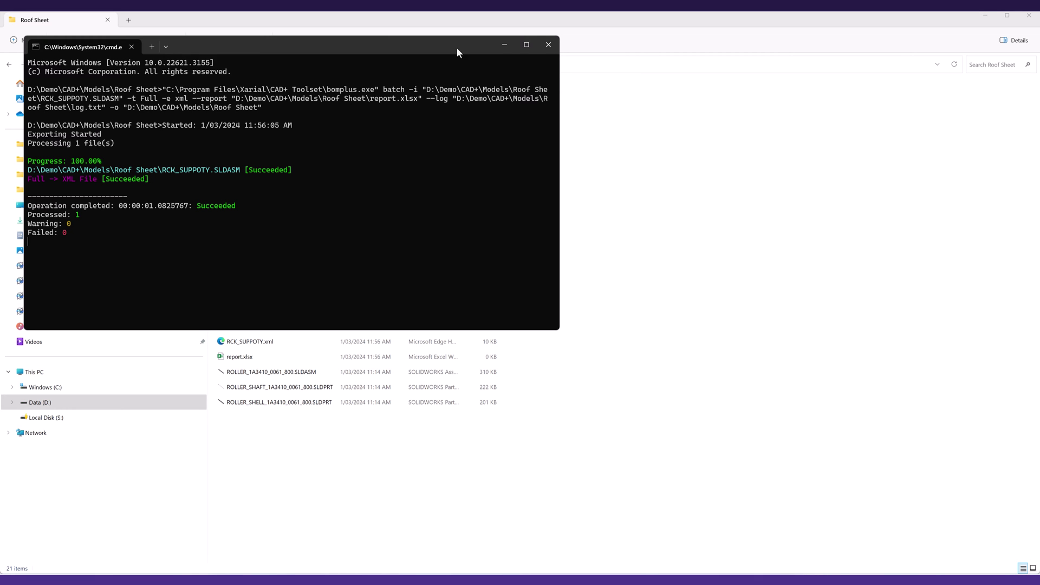
- Open the exported RCK_SUPPOTY.xml from the Roof Sheet folder
left_click(246, 342)
double_click(246, 343)
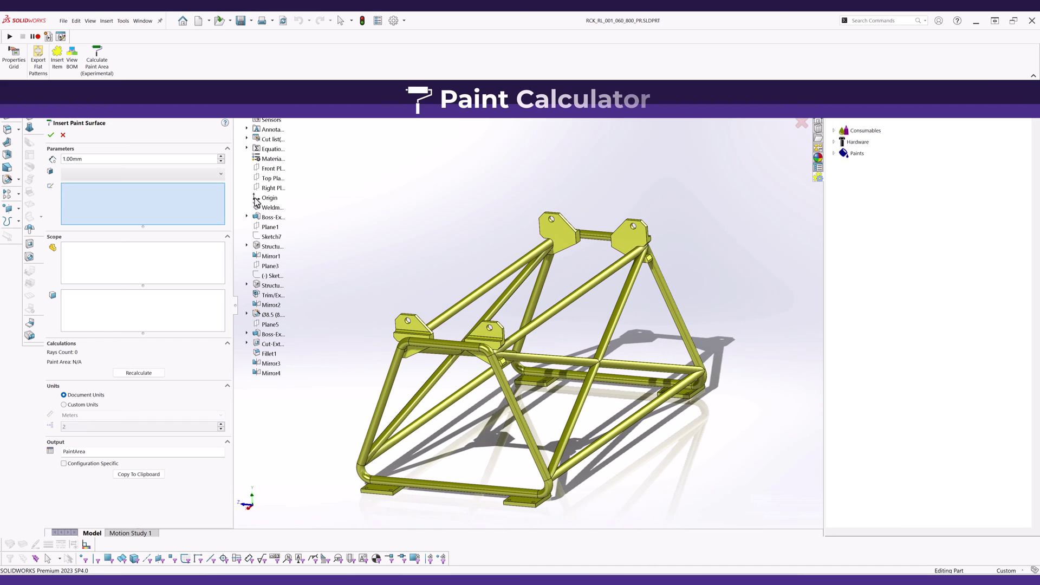
- Set the paint surface parameters of the frame part to a 20 mm ray spacing and All directions
left_click_drag(67, 158, 60, 159)
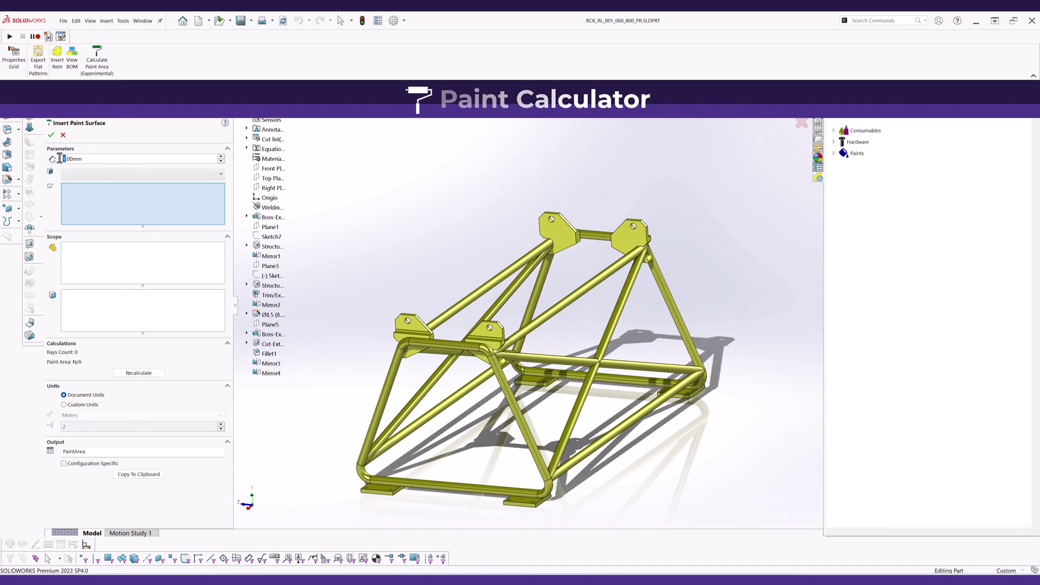
left_click(97, 174)
left_click(67, 239)
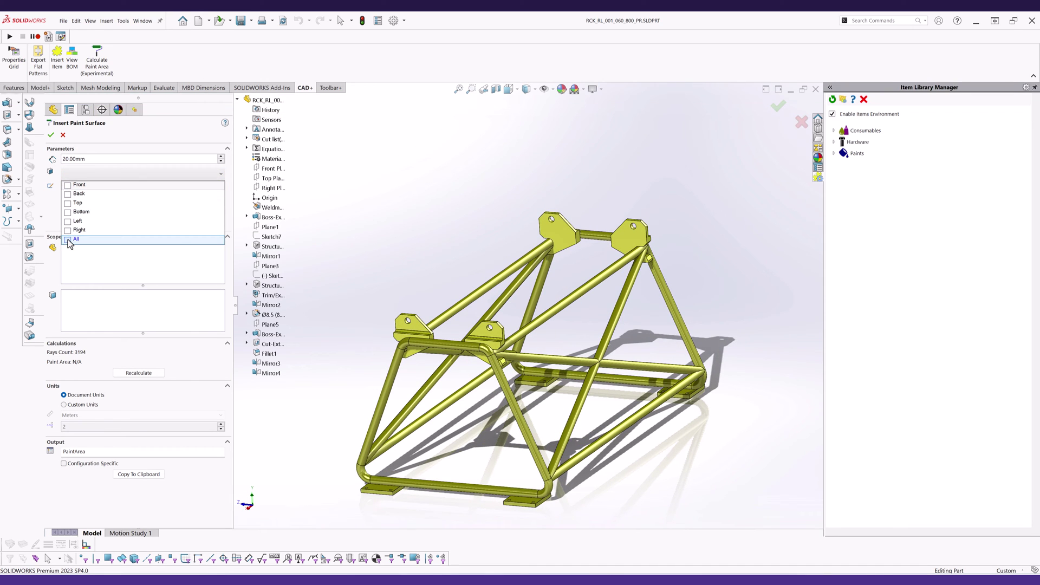
left_click(123, 263)
scroll(465, 290, "up", 4)
middle_click_drag(501, 265, 504, 288)
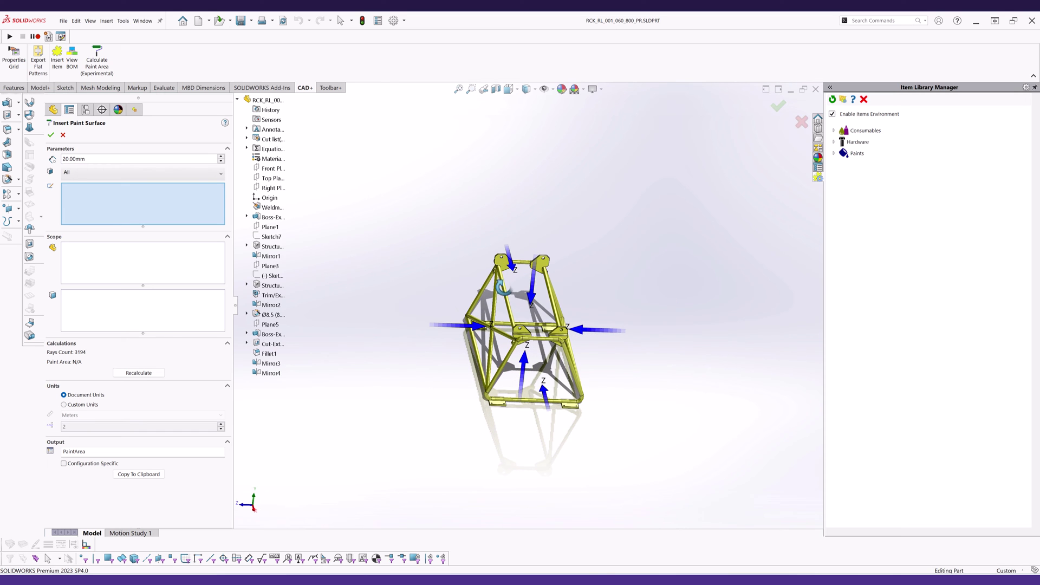
- Calculate the frame's paint area and inspect the highlighted surfaces
left_click(145, 375)
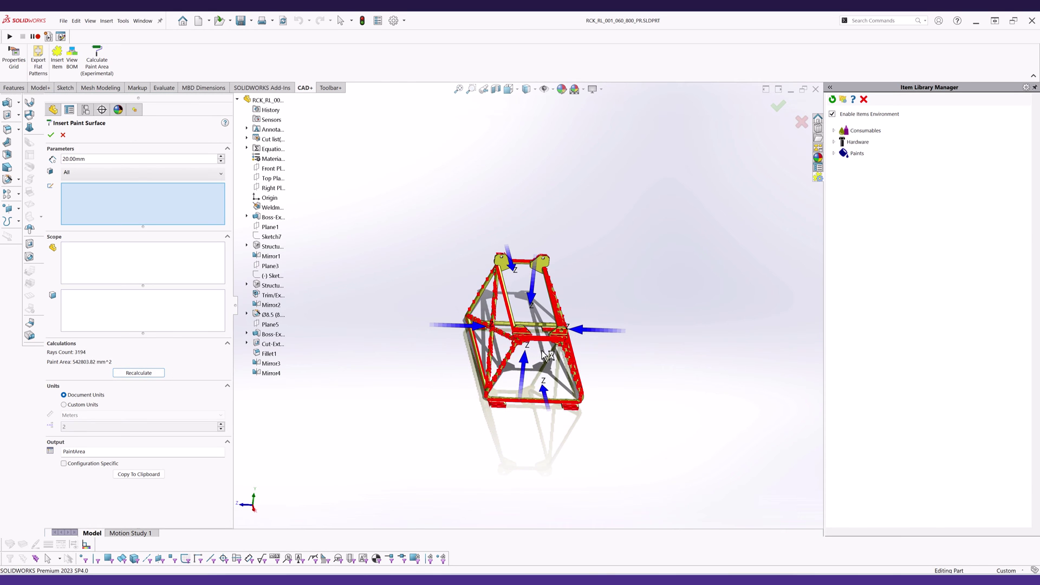
scroll(542, 350, "down", 5)
middle_click_drag(541, 349, 536, 319)
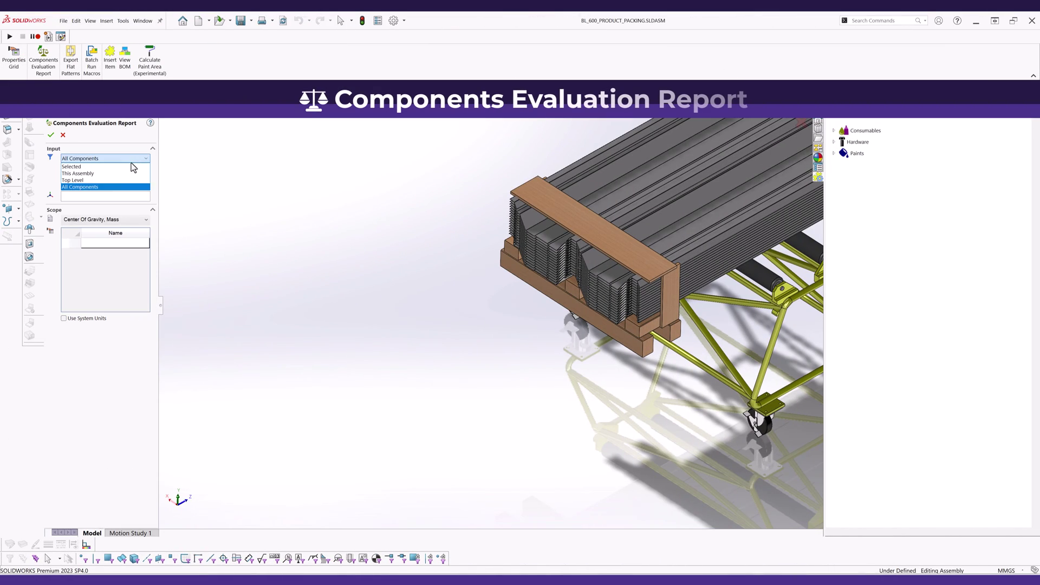
- Limit the Components Evaluation Report to selected components and add Bounding Box, Material and Principal Moment Of Inertia to its scope
left_click(120, 167)
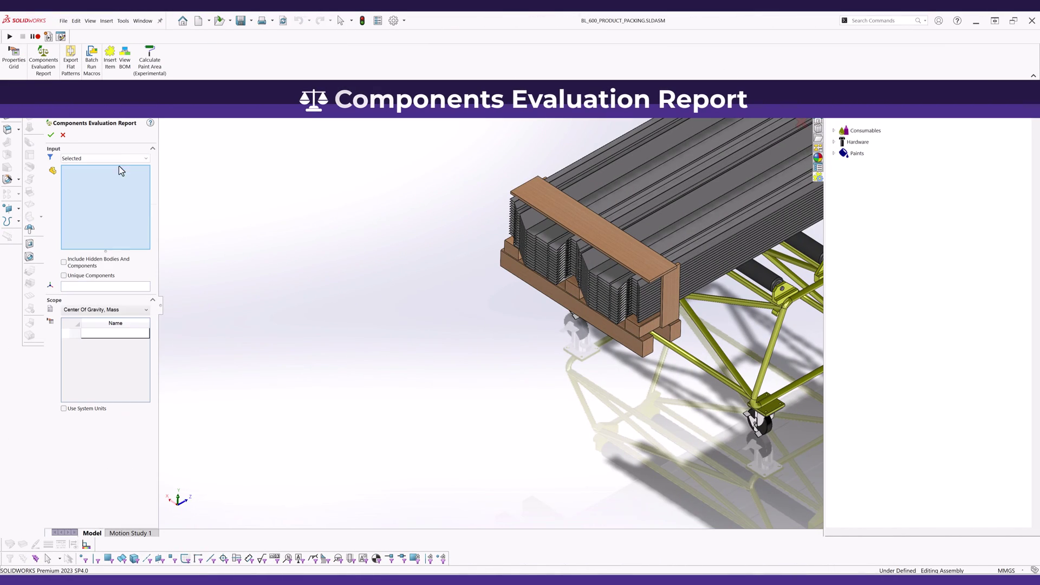
left_click(130, 309)
left_click(75, 337)
left_click(74, 347)
left_click(68, 411)
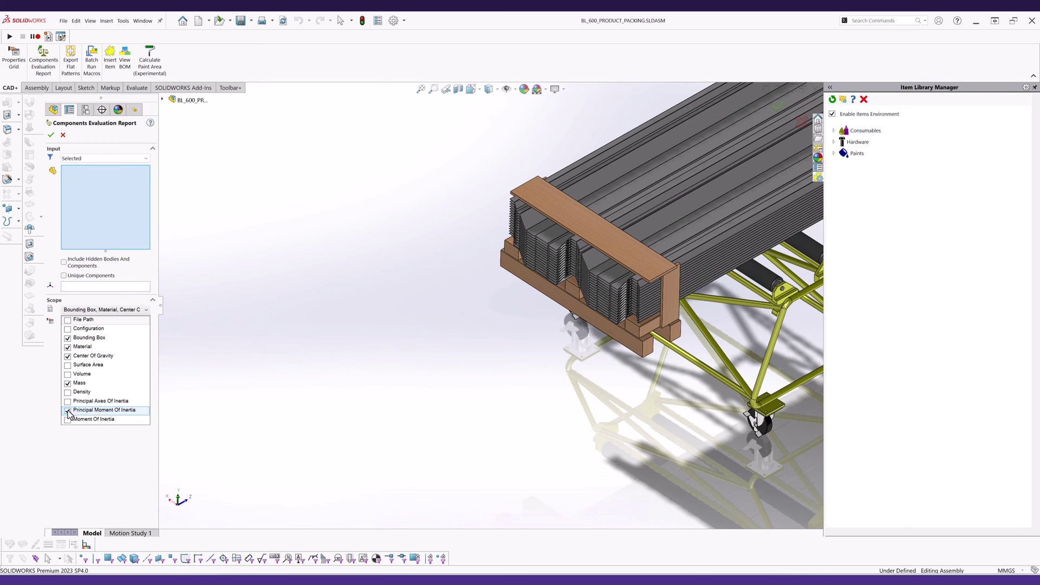
- Pick the roof sheet product, the lumber packing and the support frame as report components, and generate the evaluation report
left_click(577, 236)
left_click(618, 317)
left_click(700, 360)
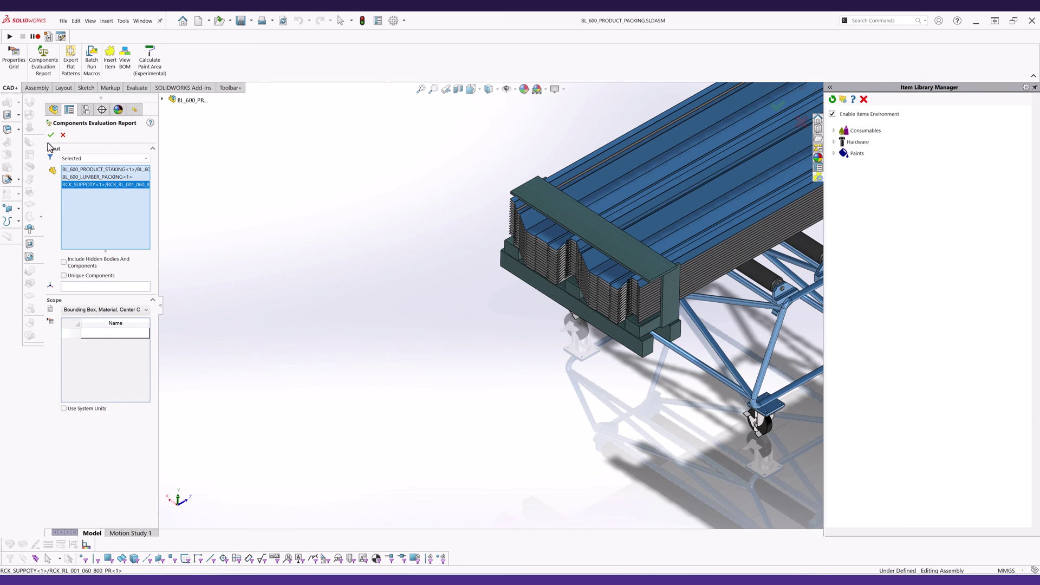
left_click(50, 135)
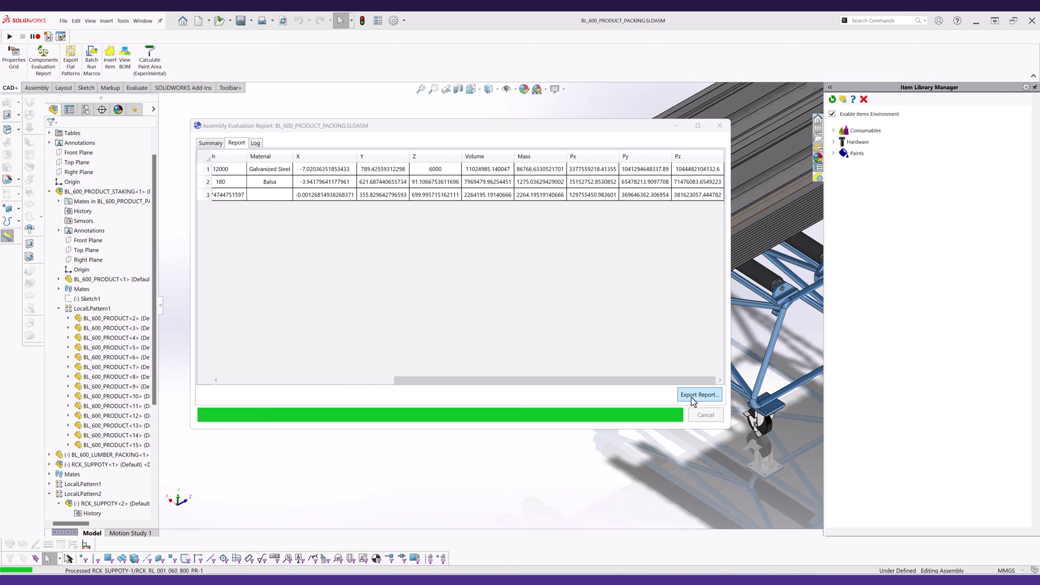
- Export the evaluation report as BL_600_PRODUCT_PACKING-massprps.xlsx and open the file in Excel
left_click(694, 396)
left_click(365, 375)
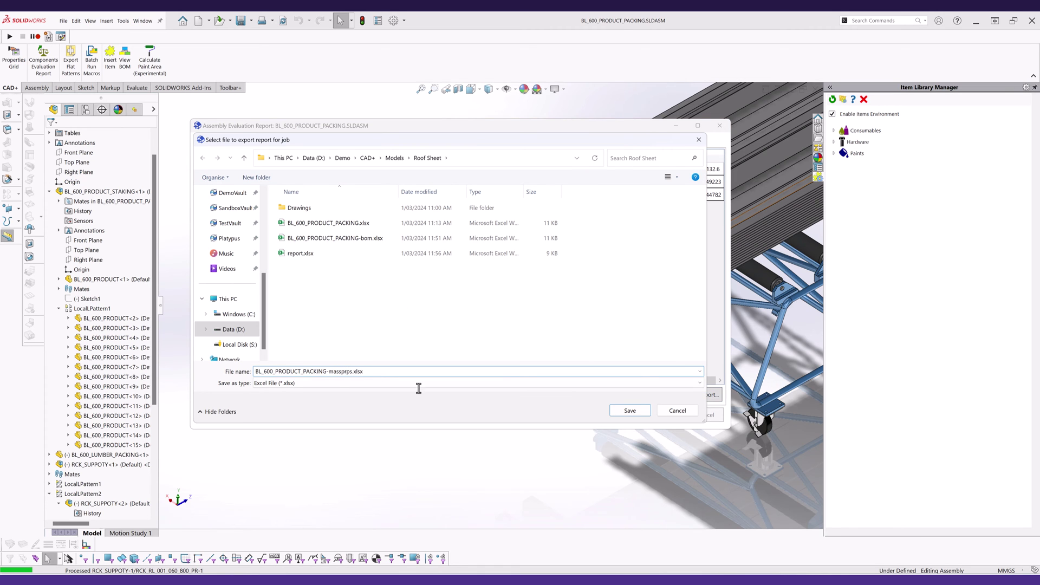
left_click(629, 410)
double_click(305, 188)
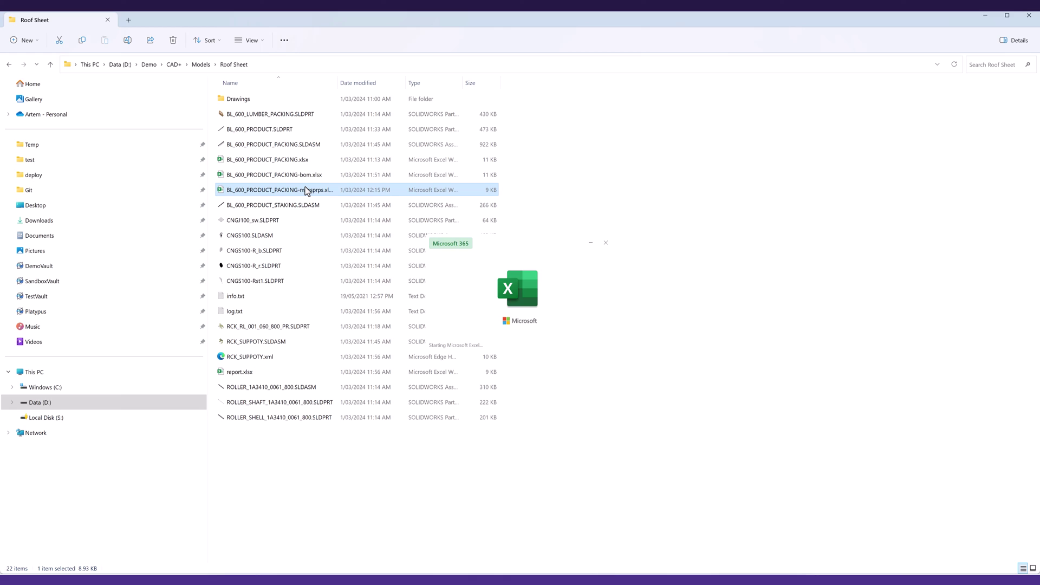
left_click_drag(774, 555, 889, 550)
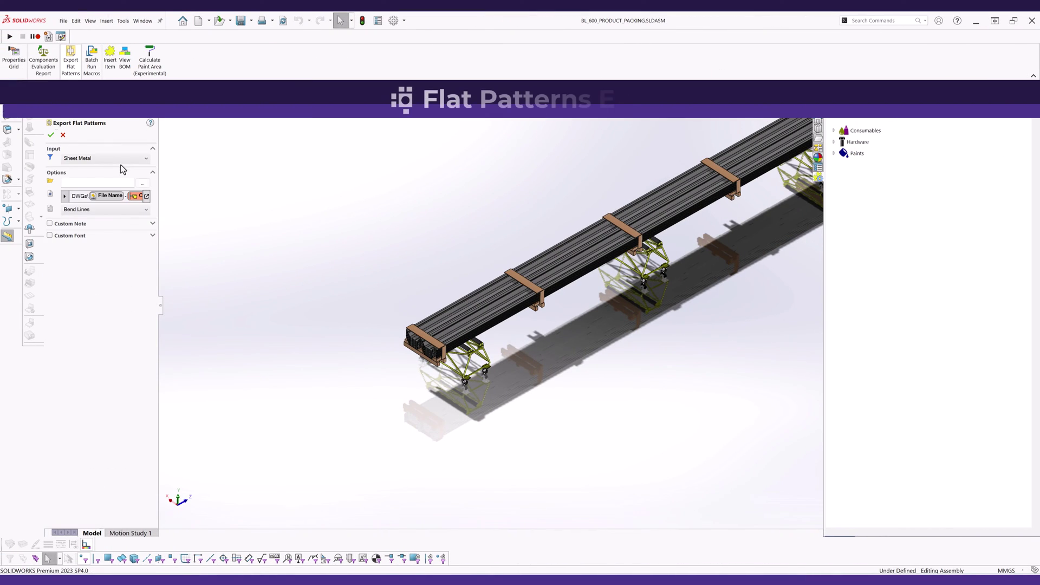
- Add Flat Plate bodies to Sheet Metal as the input types for the flat pattern export
left_click(119, 159)
left_click(81, 195)
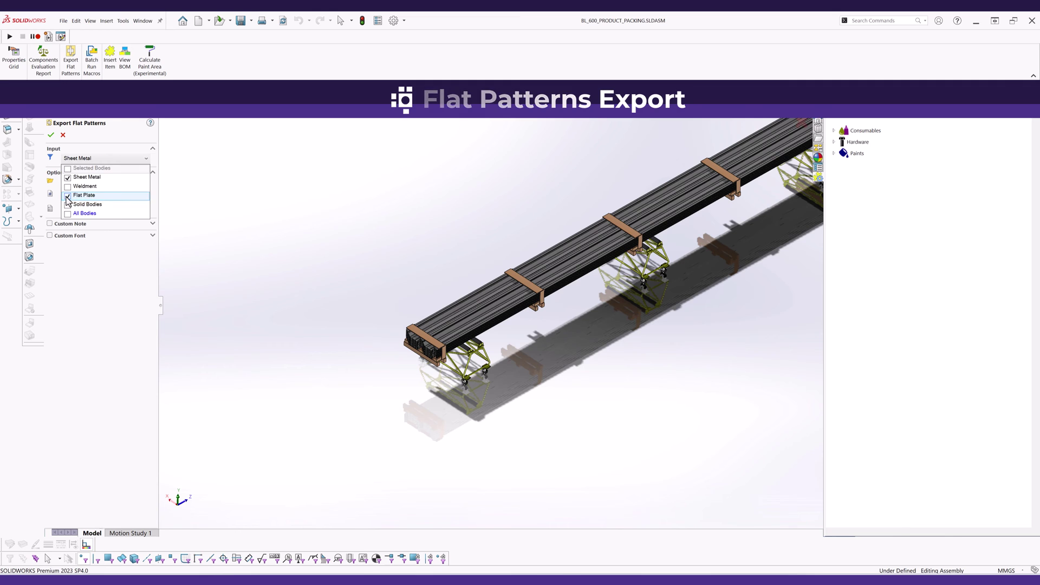
left_click(108, 283)
- Remove the Configuration placeholder from the flat pattern output name, keeping File Name, Body Name and Quantity
left_click(146, 196)
left_click(163, 248)
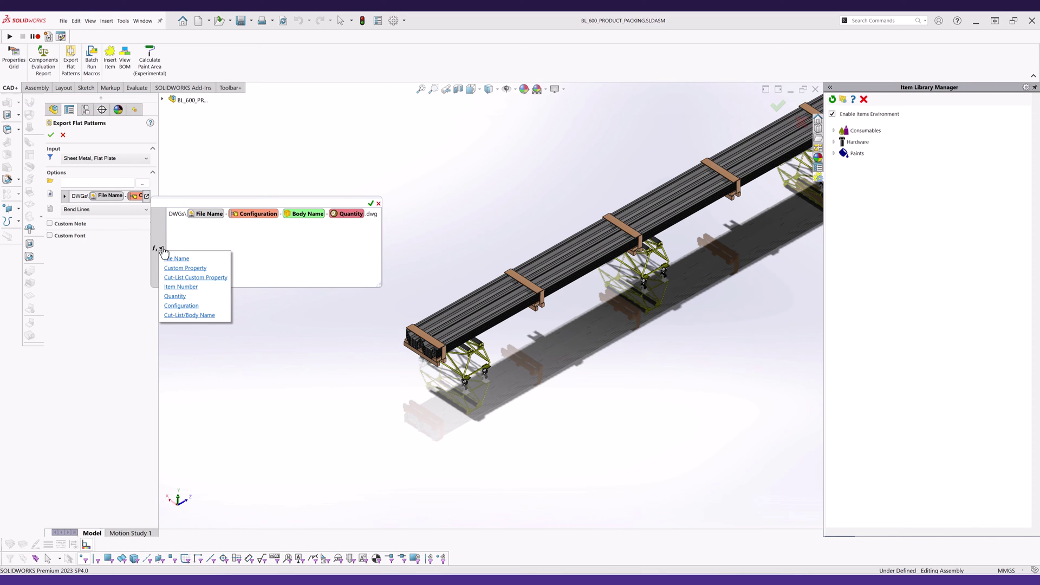
left_click(176, 215)
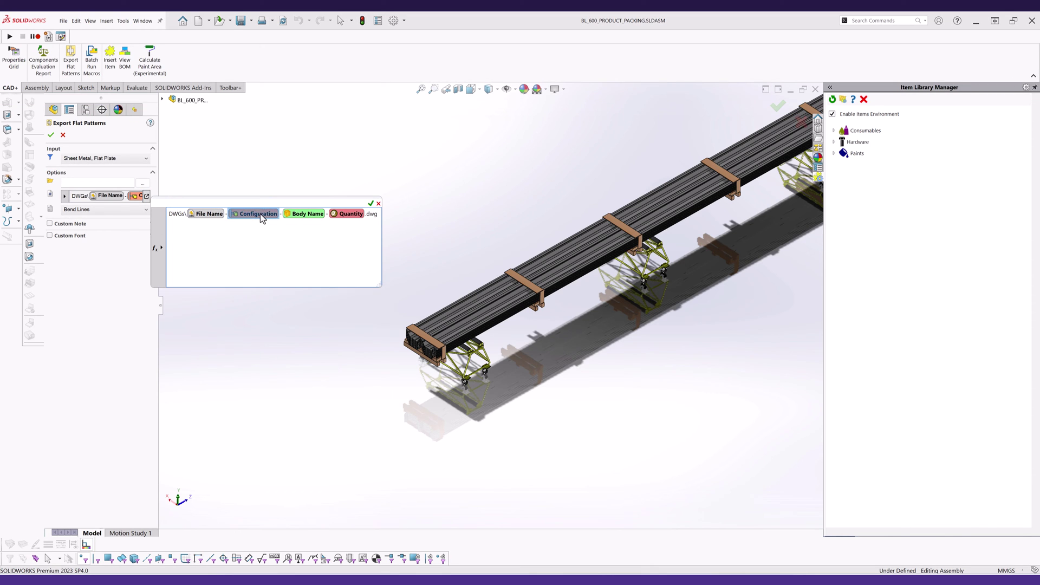
key("Delete")
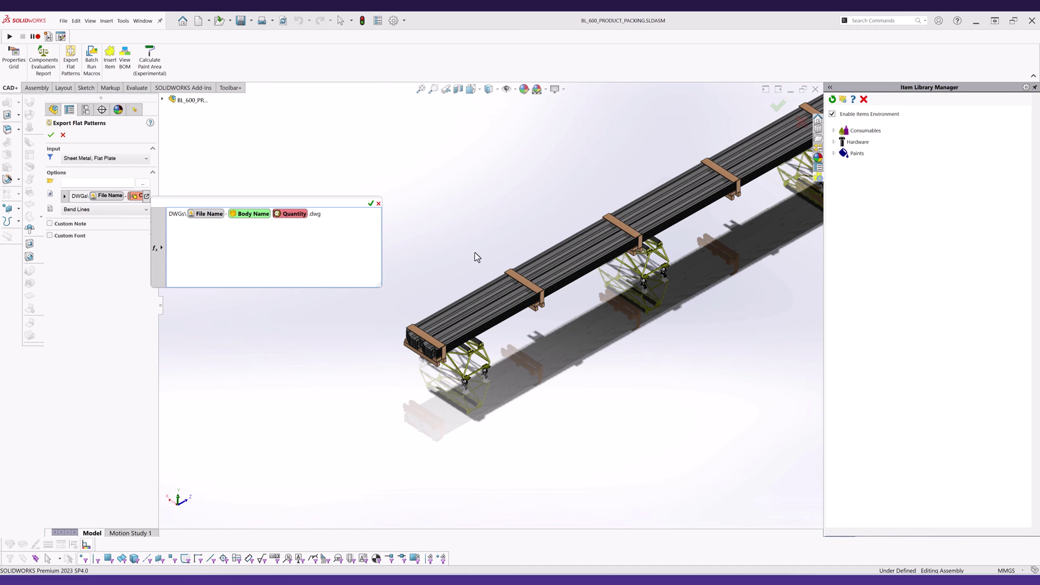
left_click(371, 204)
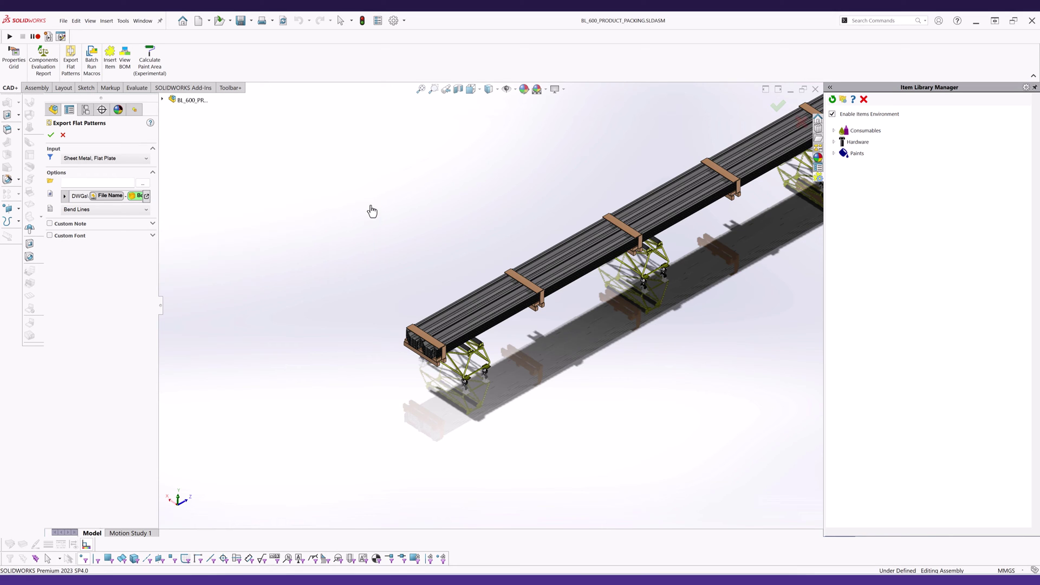
- Enable a custom note on the flat patterns and add the bracketed PartNo custom property after its File Name placeholder
left_click(141, 210)
left_click(138, 212)
left_click(50, 224)
left_click(147, 250)
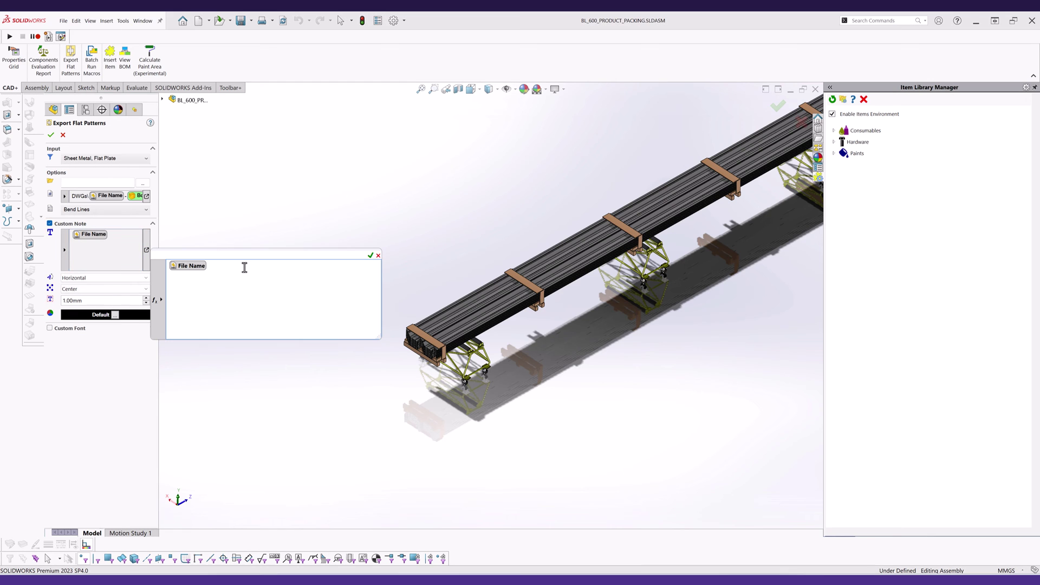
left_click(162, 302)
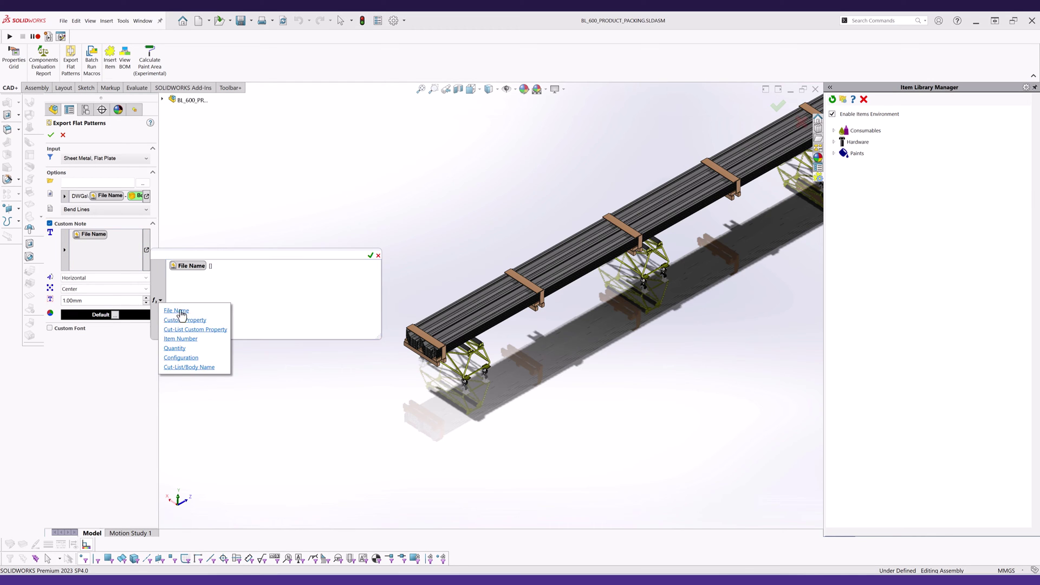
left_click(239, 315)
left_click(364, 276)
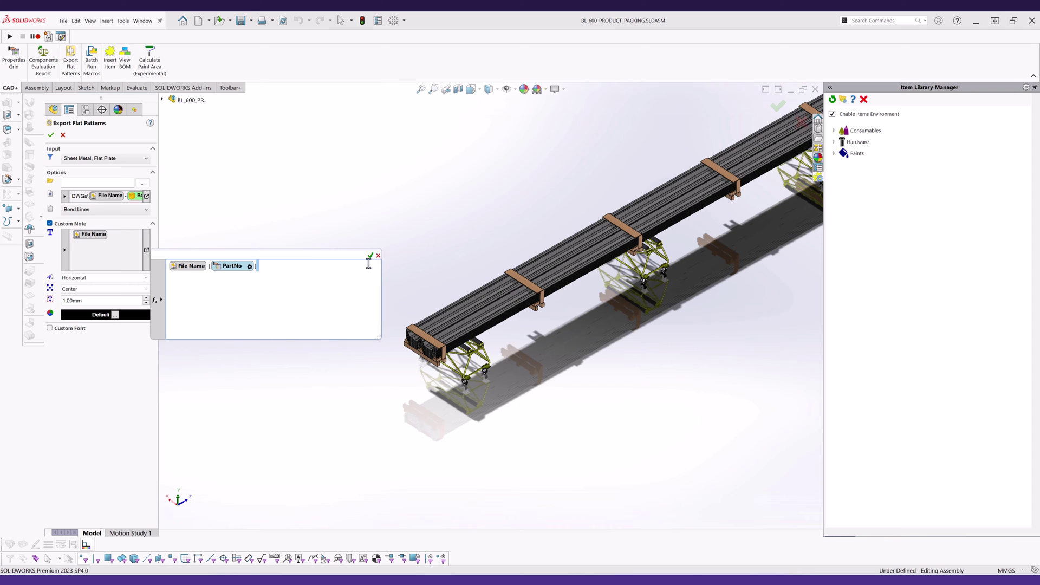
left_click(369, 257)
- Set the custom note's colour to yellow (255 255 0) and run the flat pattern export
left_click(101, 315)
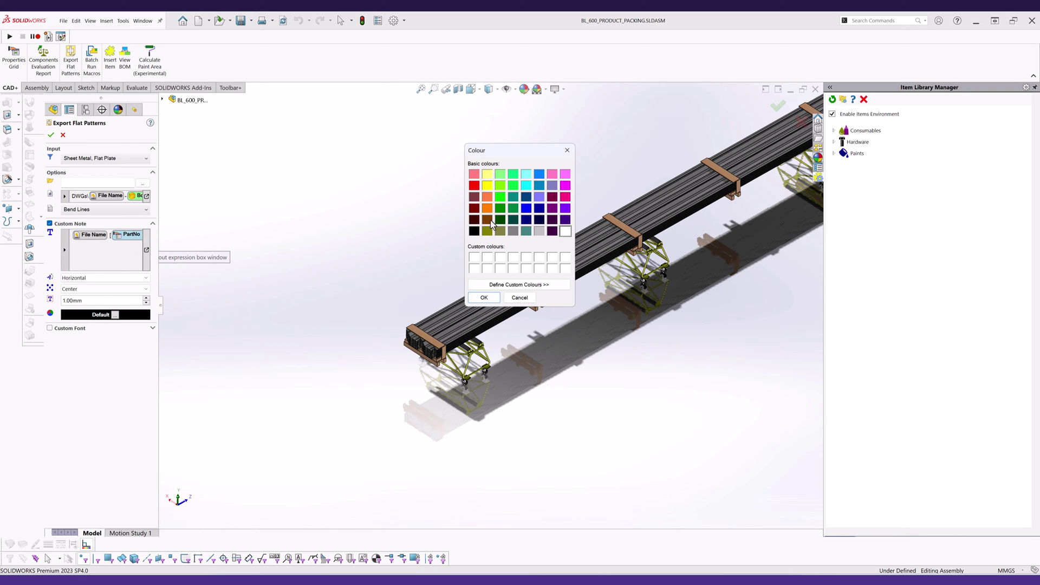
left_click(483, 298)
left_click(102, 288)
left_click(102, 288)
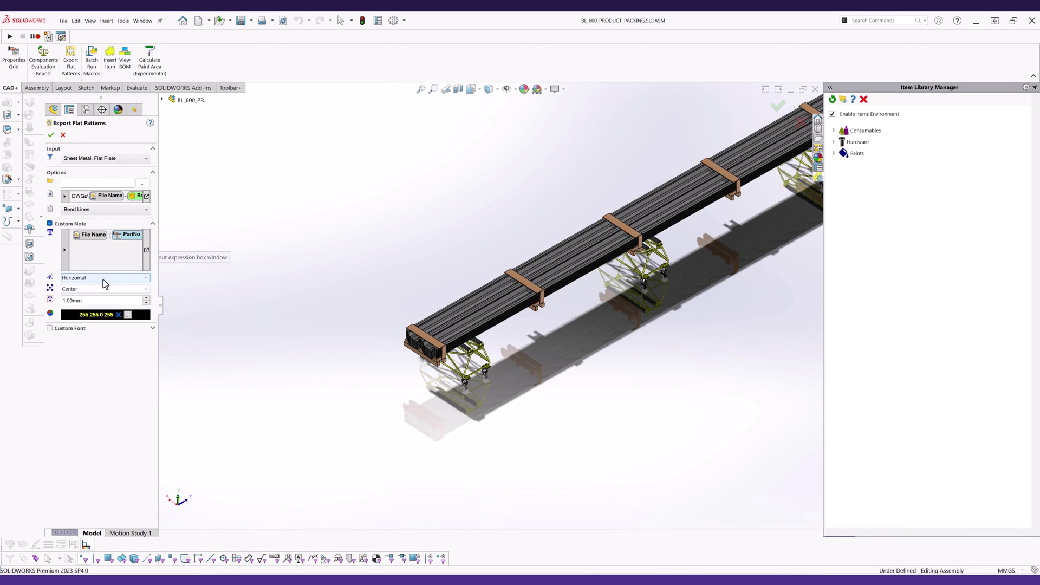
left_click(154, 328)
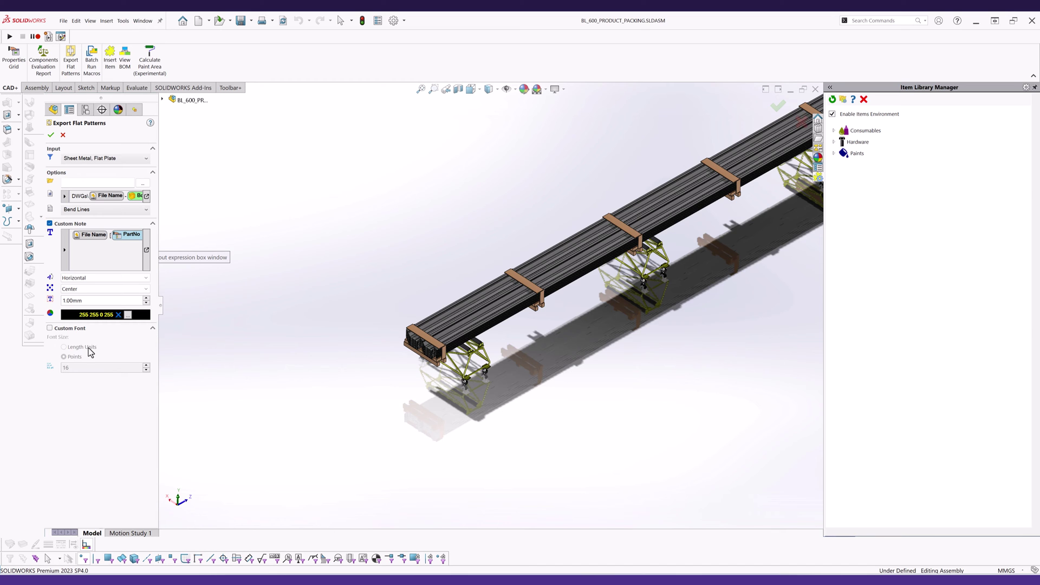
left_click(51, 136)
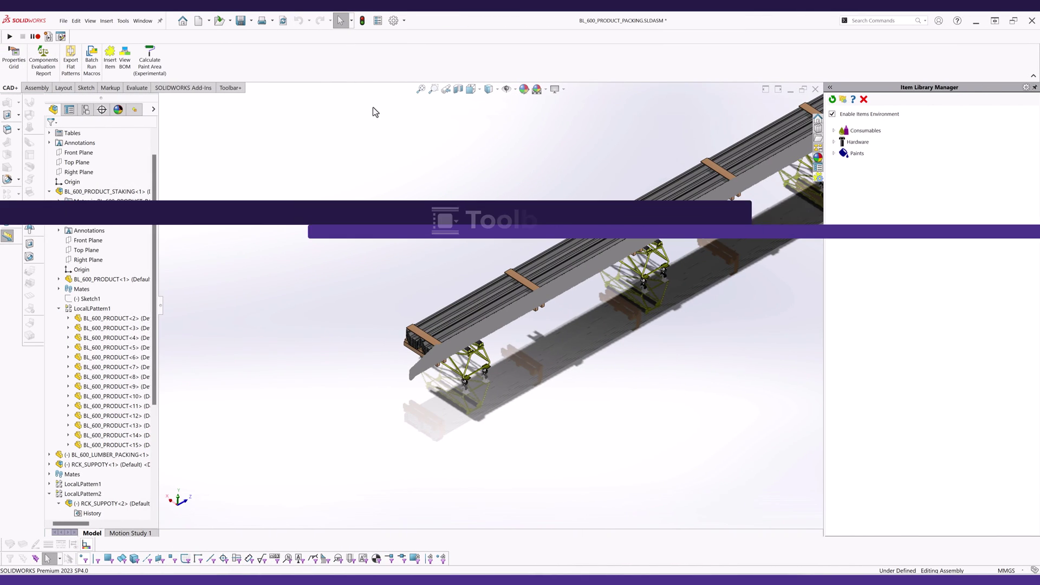
- Open the custom toolbar configuration and examine the macro, trigger and behavior settings of the Open Associated Drawing command
left_click(27, 21)
mouse_move(62, 82)
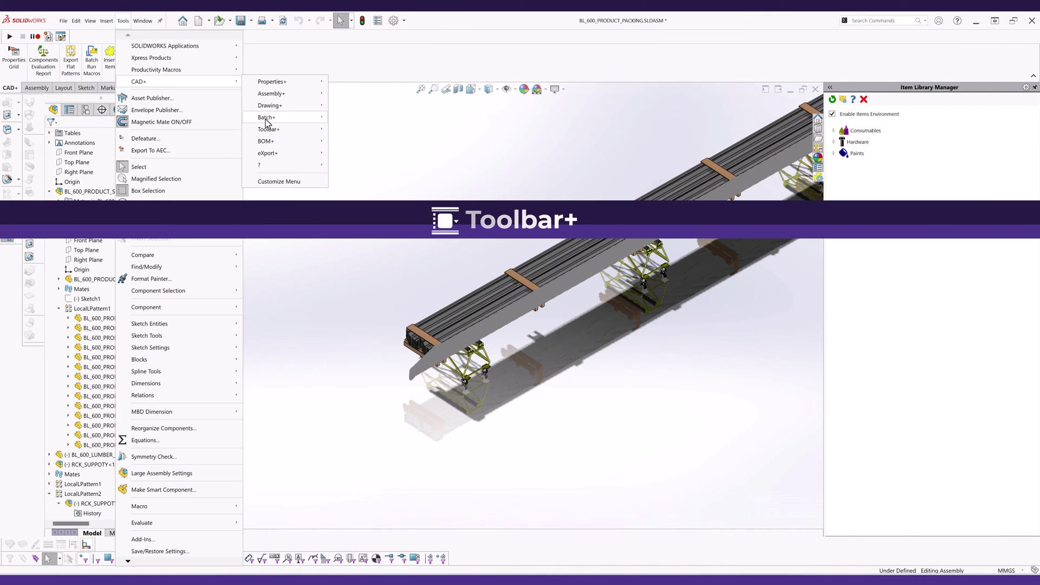
mouse_move(281, 129)
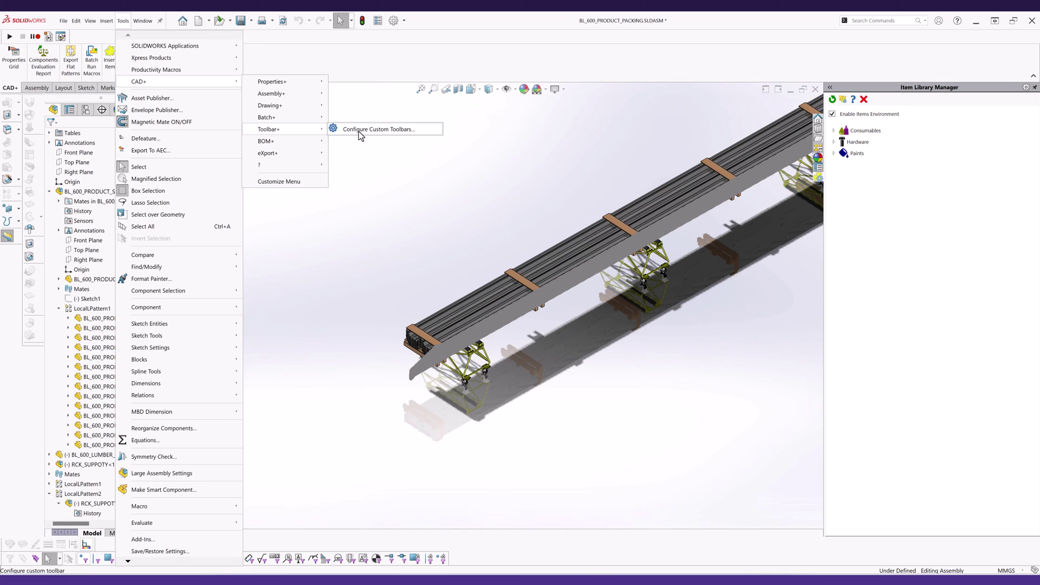
left_click(359, 133)
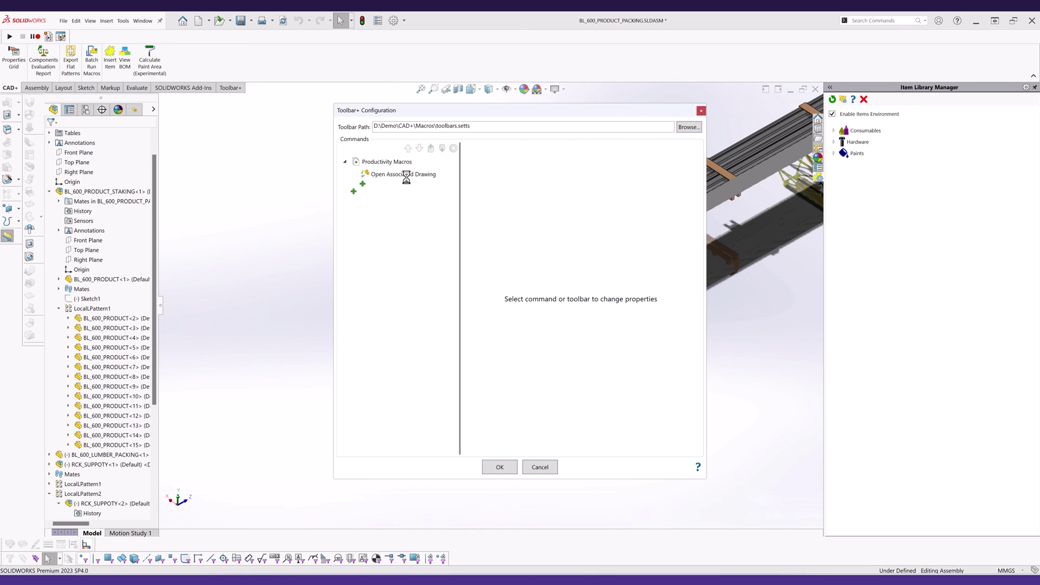
left_click(405, 175)
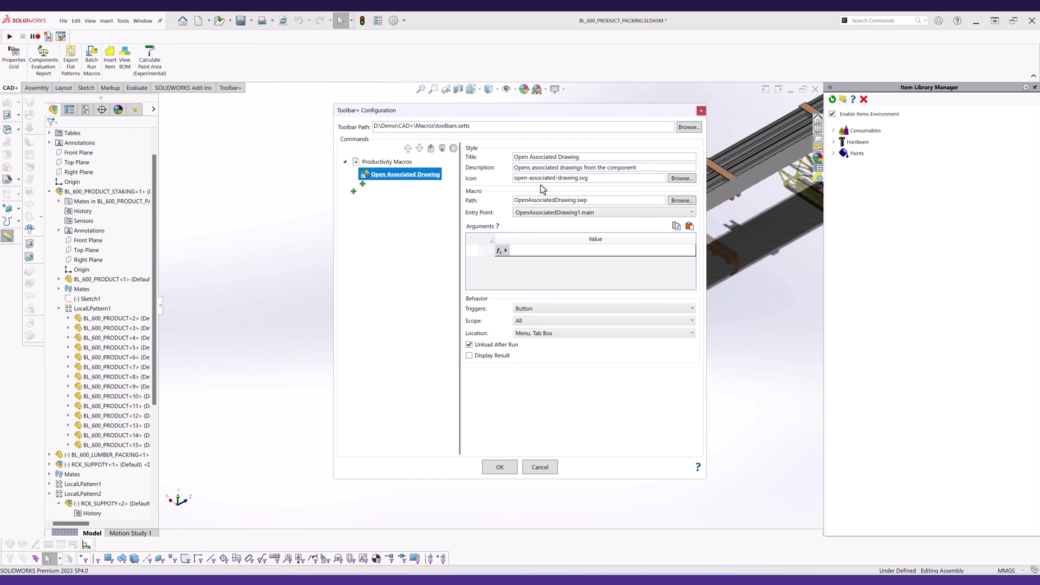
left_click(588, 308)
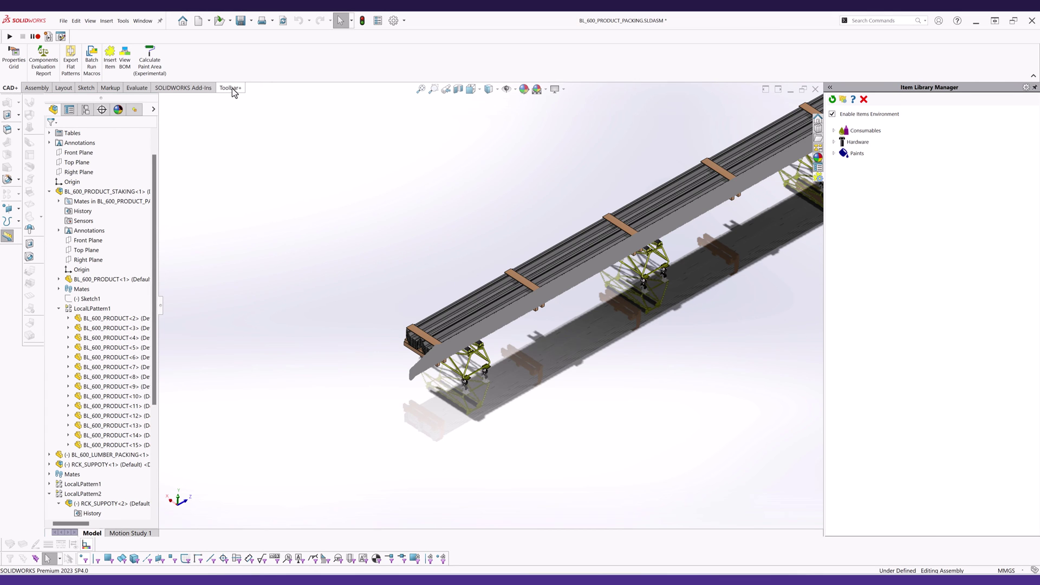
- Open the drawing associated with the first RCK_SUPPOTY component using the custom toolbar macro
left_click(231, 88)
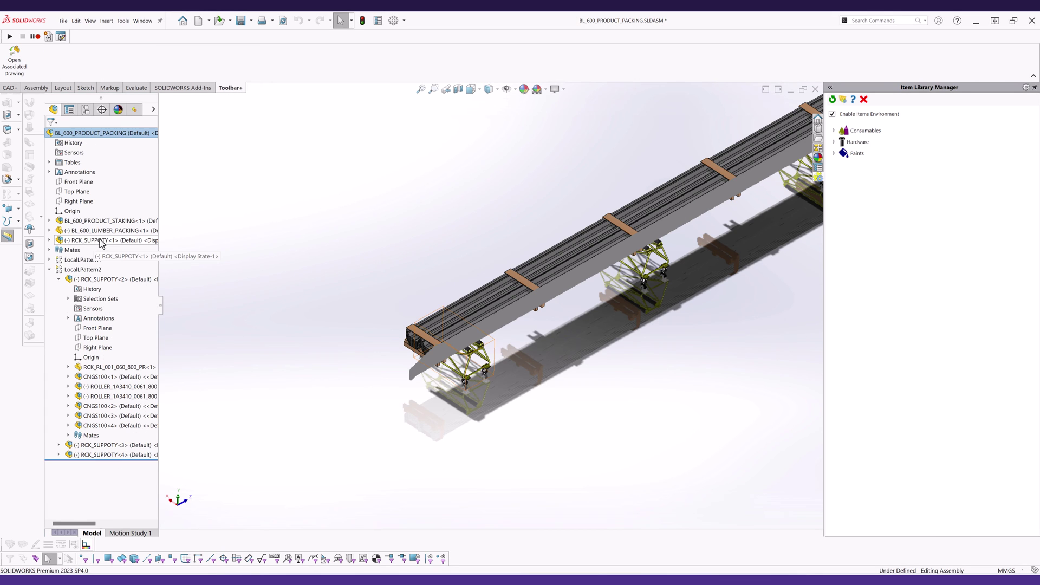
left_click(100, 240)
left_click(14, 60)
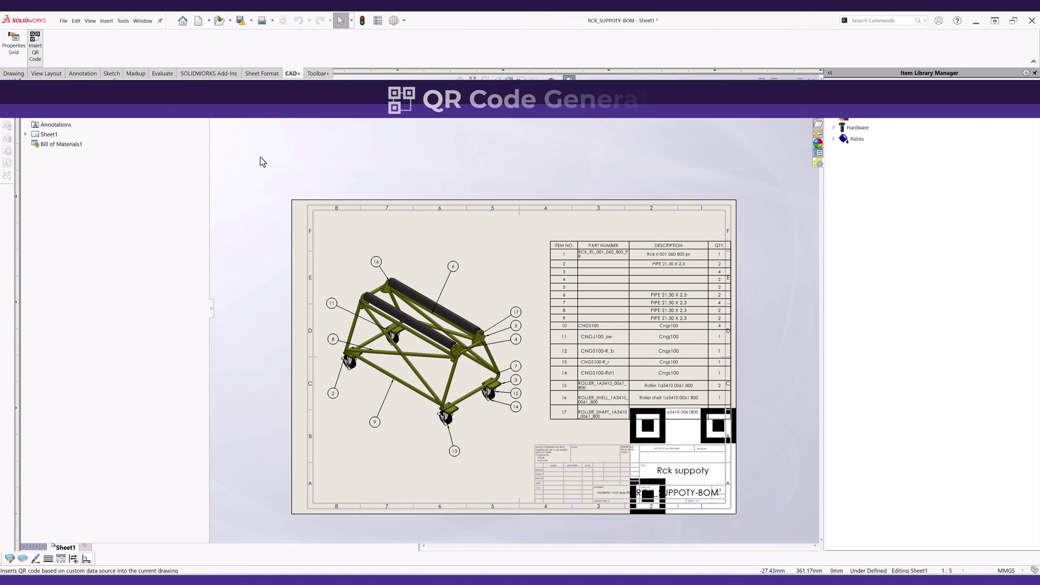
- Examine the data placeholders available for the QR code source and keep File Path
left_click(197, 142)
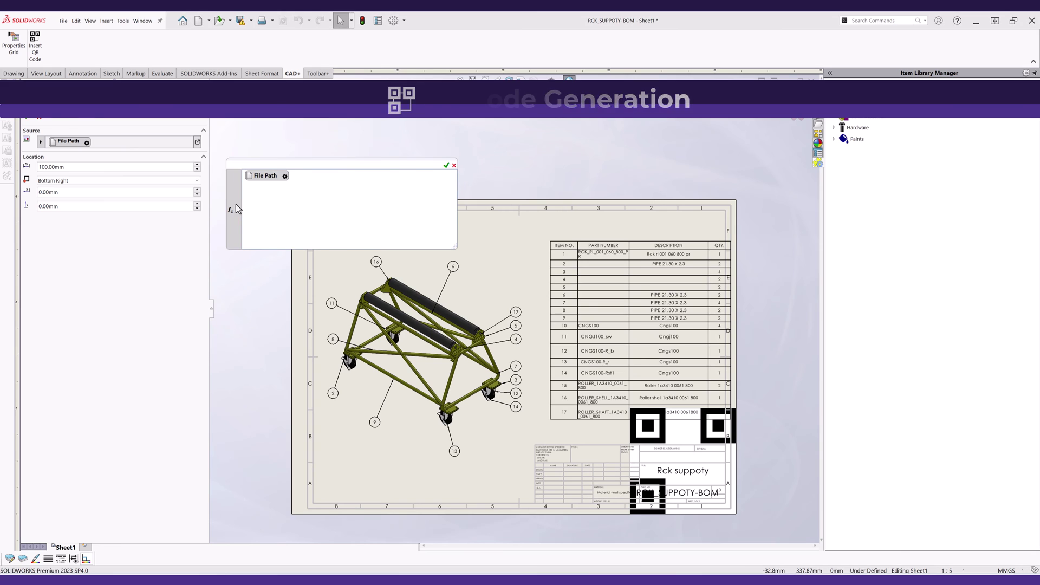
left_click(237, 211)
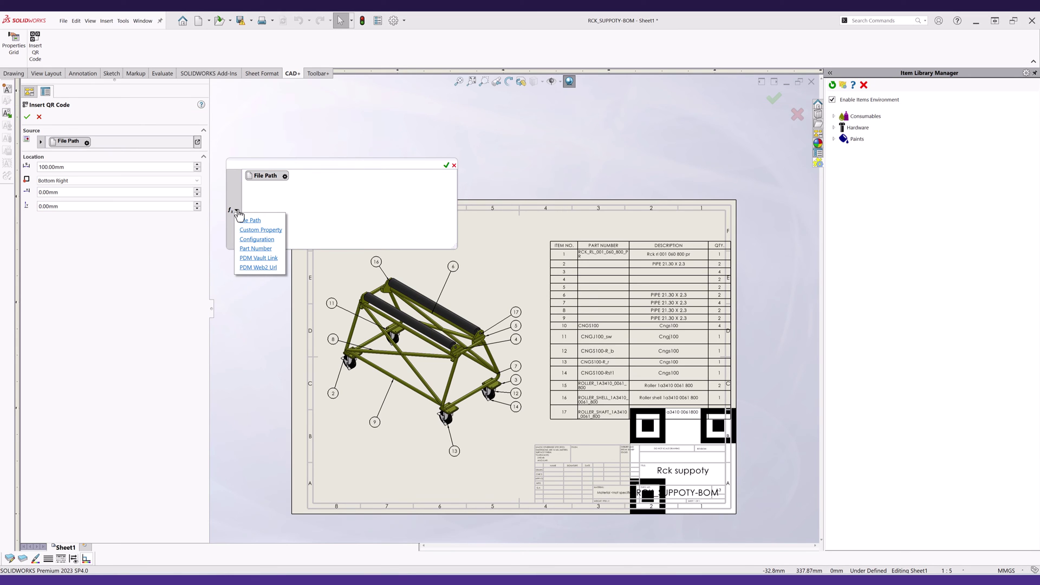
left_click(446, 164)
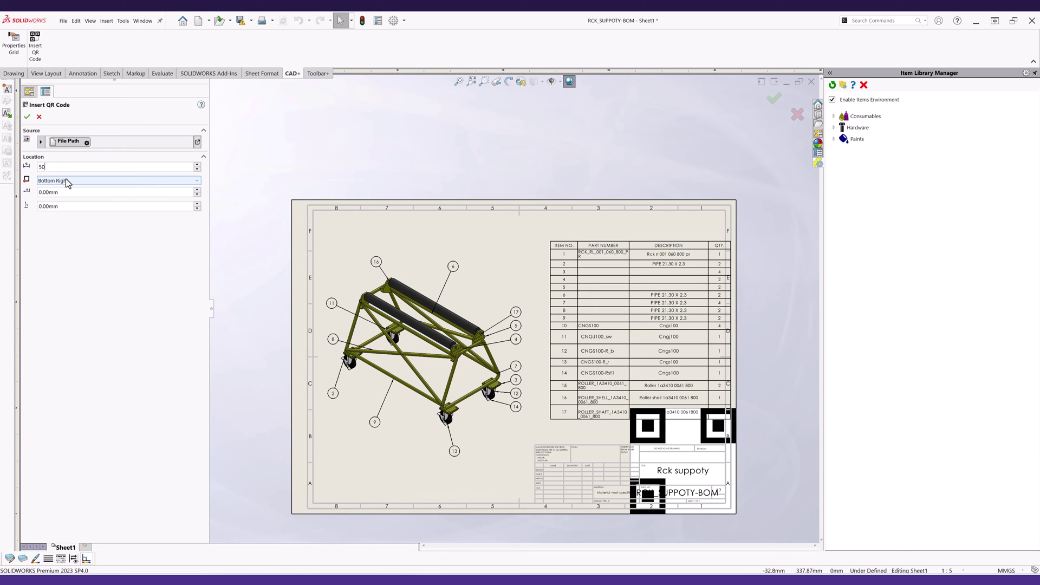
- Set the QR code's size to 50 mm, anchor it Bottom Left, offset it from both sheet edges and insert it
left_click(116, 181)
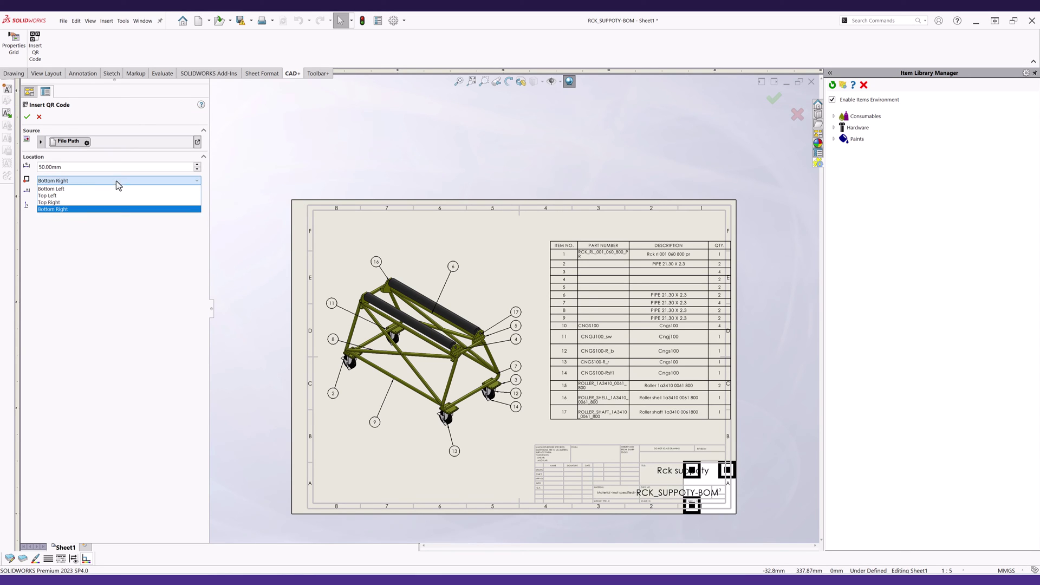
left_click(87, 188)
left_click(198, 204)
left_click(198, 190)
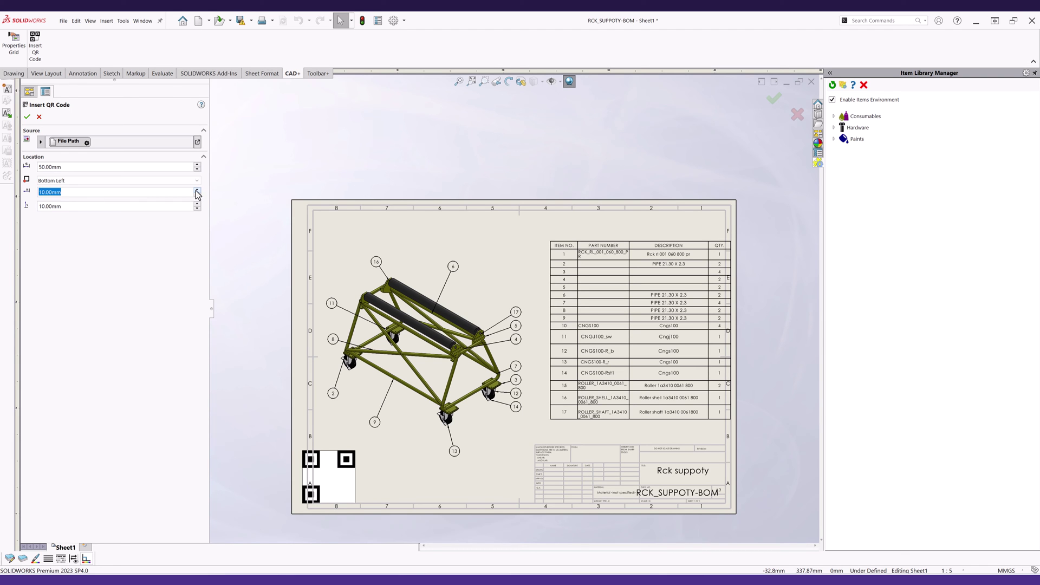
left_click(197, 189)
left_click(27, 117)
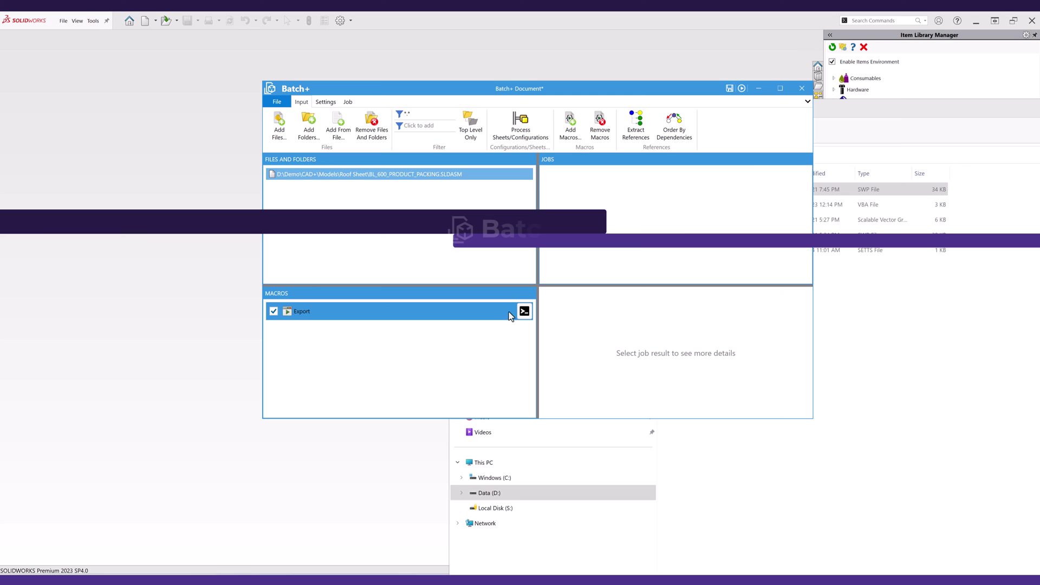
- Give the Export macro the argument PDFs and turn on reference extraction for the batch job
left_click(524, 312)
type("PDFs")
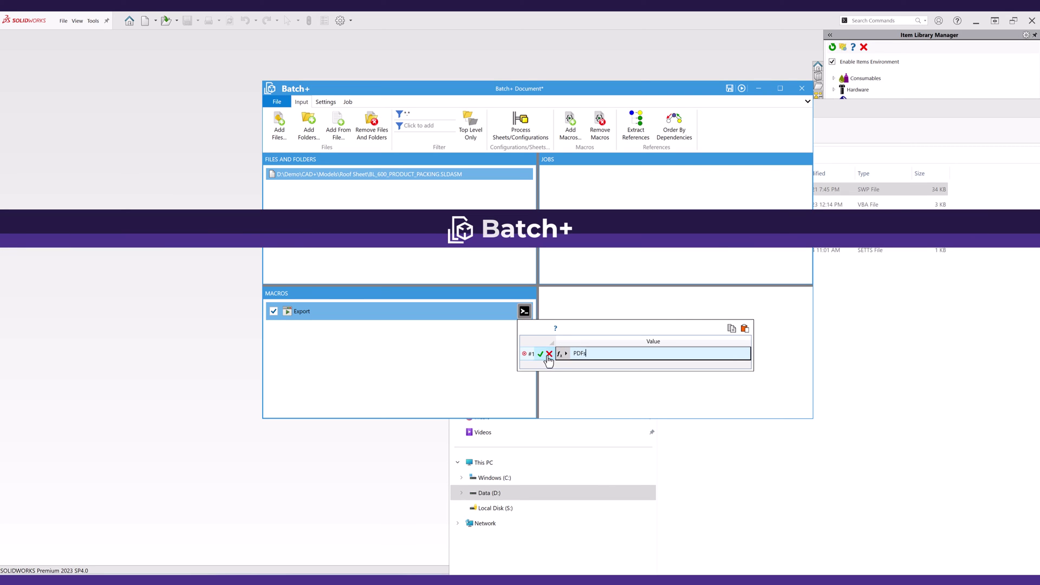
left_click(540, 353)
left_click(449, 312)
left_click(636, 121)
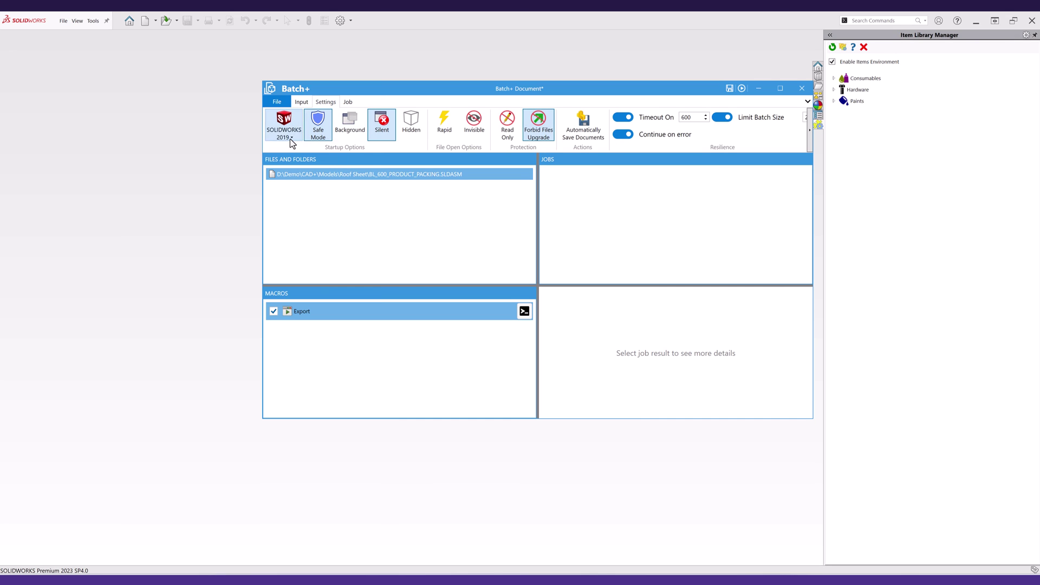
- Set the batch job to run in SOLIDWORKS 2023 with the Background and Read Only options
left_click(290, 139)
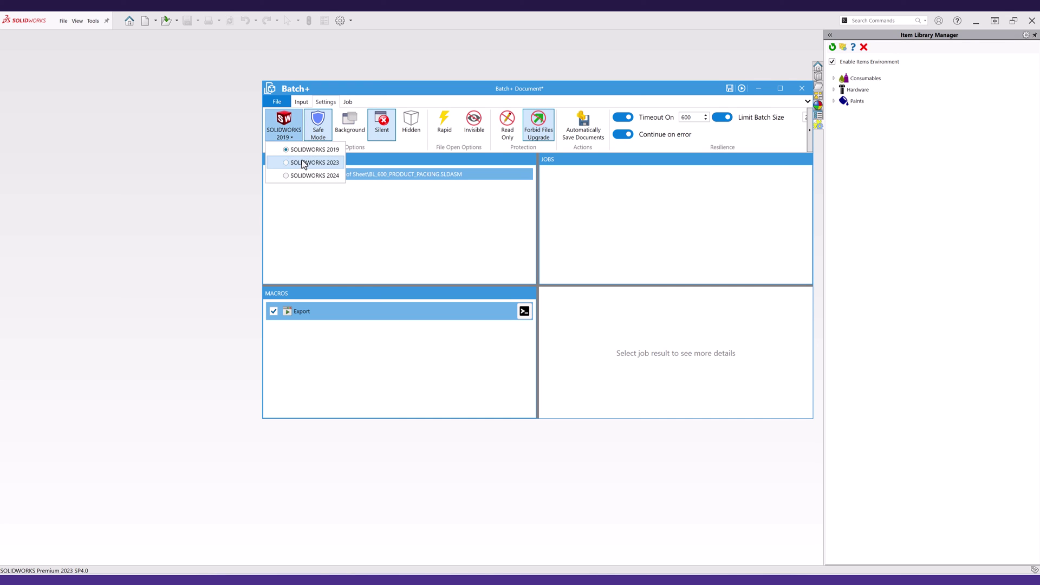
left_click(311, 165)
left_click(350, 122)
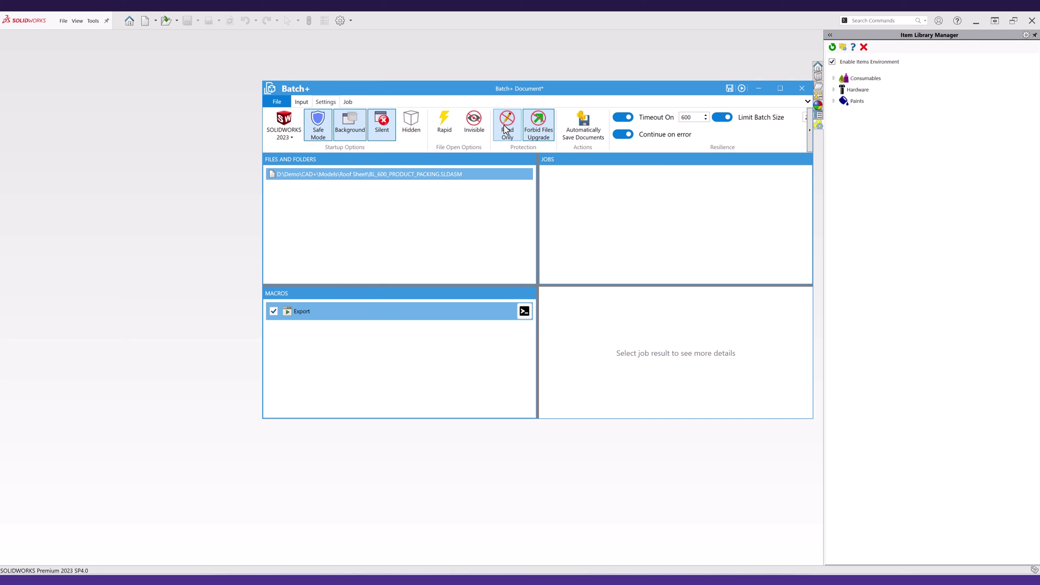
- Run the batch job with all model documents excluded from the extracted references, processing only their drawings
left_click(742, 89)
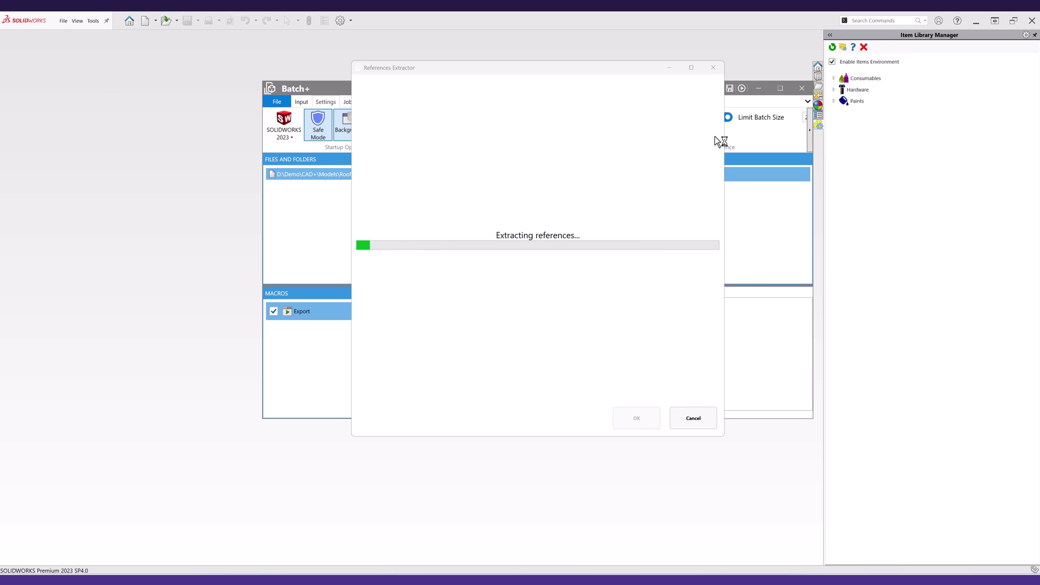
left_click(366, 197)
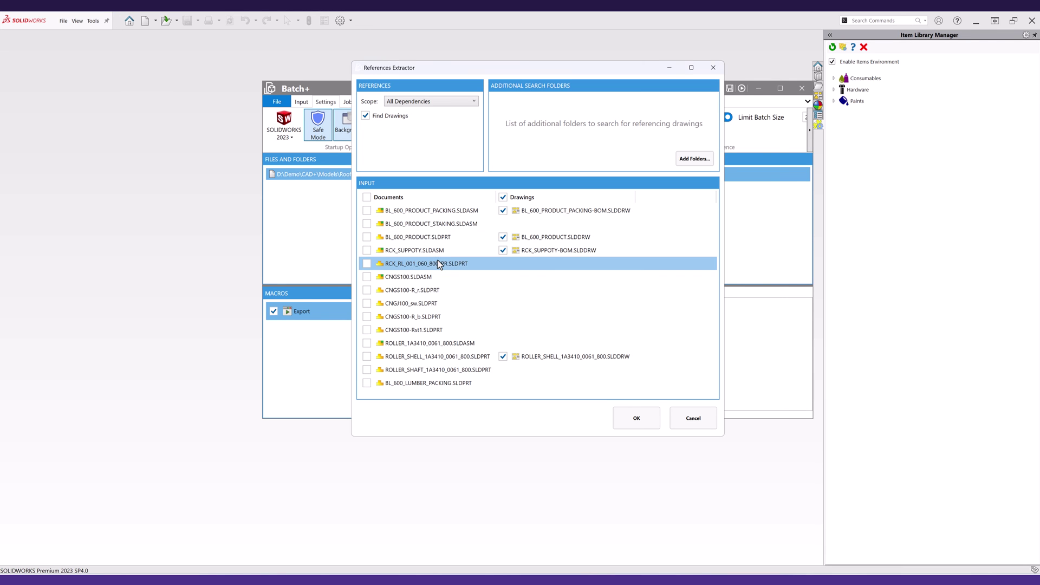
left_click(634, 418)
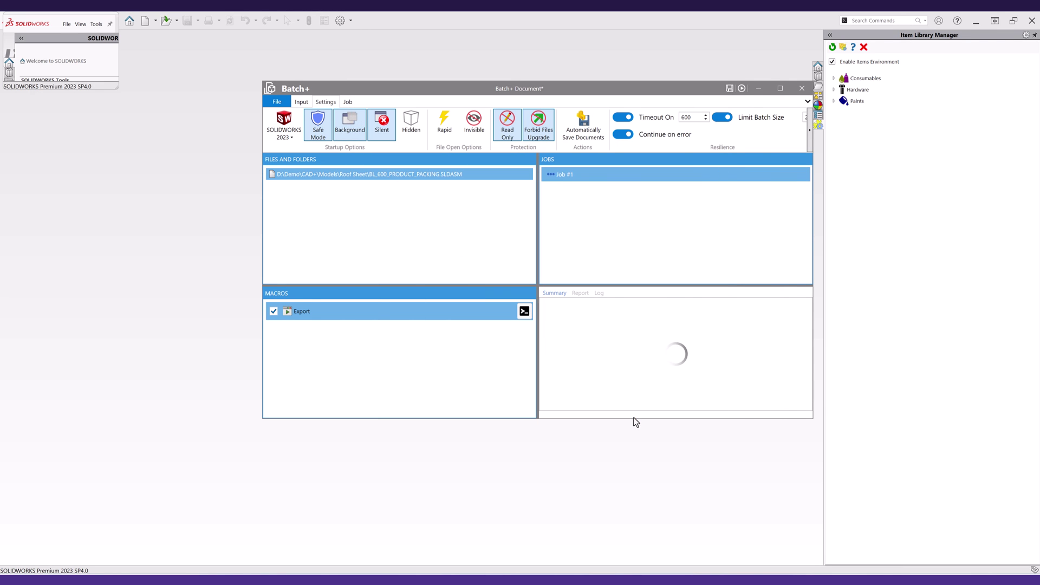
- Review the running batch job's per-drawing report and its summary
left_click(582, 294)
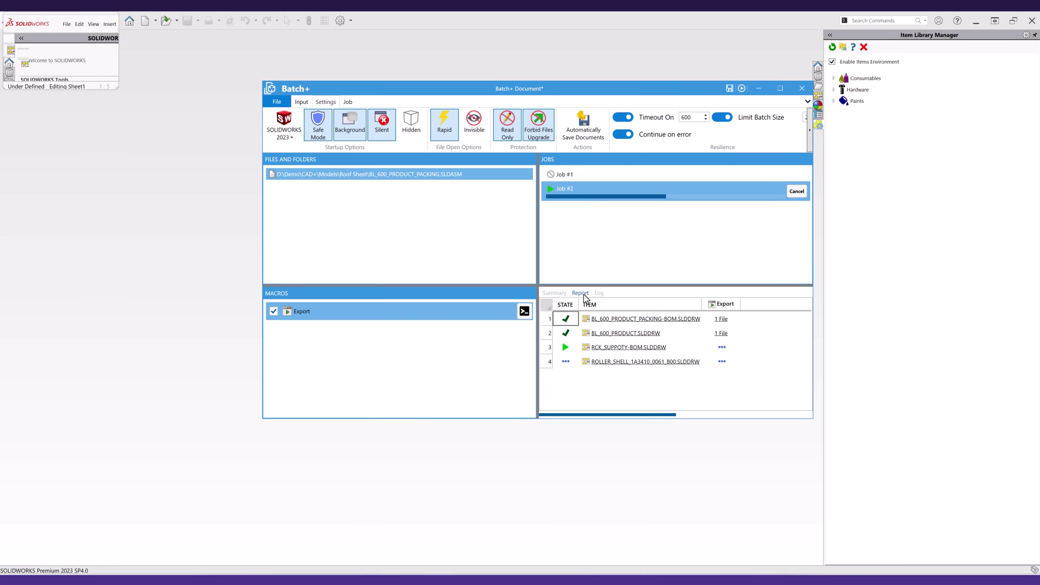
left_click(558, 295)
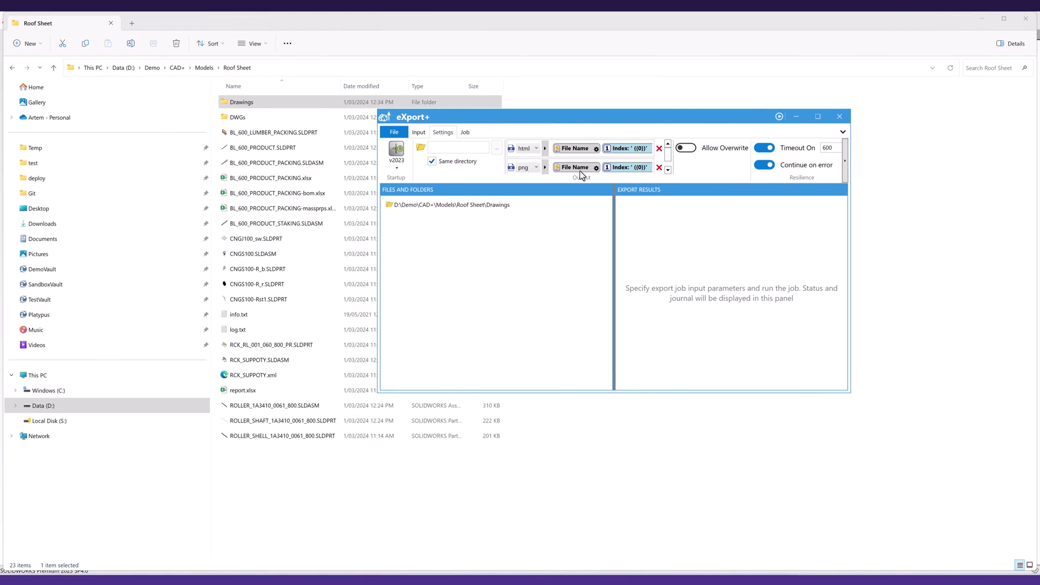
- Set the Drawings folder's export to png with PNGs\ ahead of the file name in the output path, and run the export
left_click(536, 167)
left_click(538, 255)
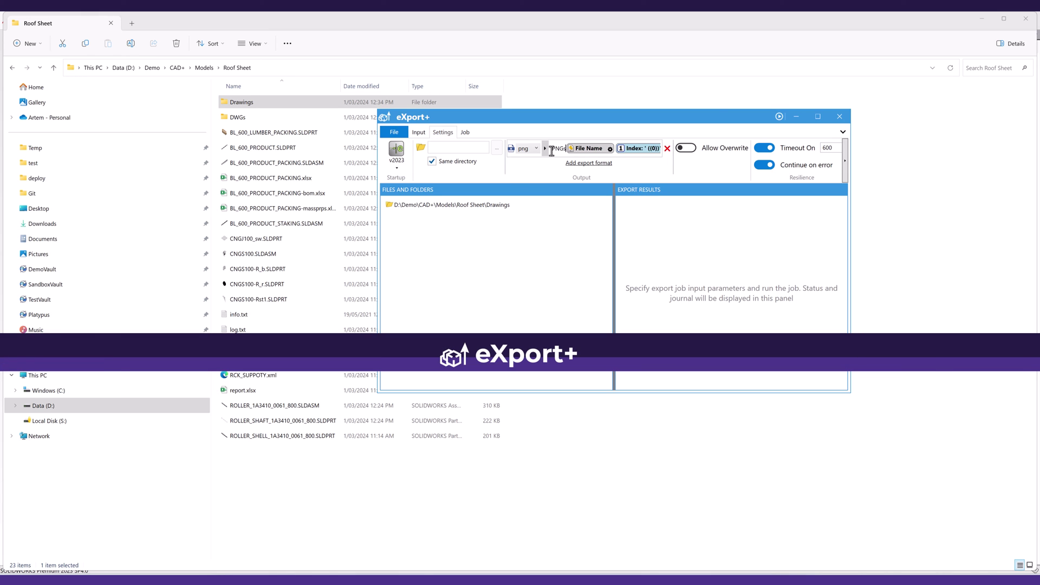
type("\\")
left_click(779, 117)
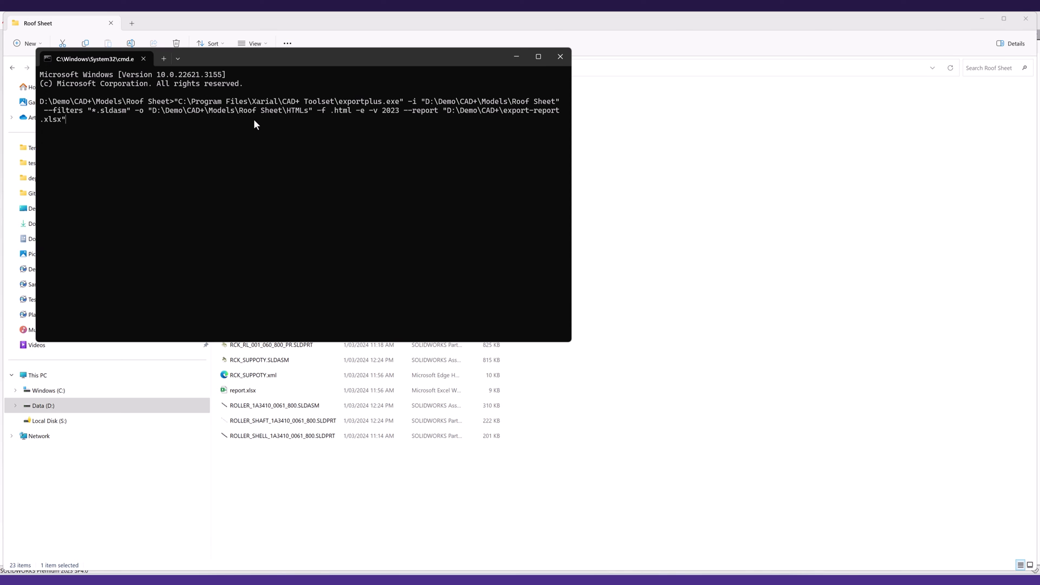
- Run the exportplus.exe command exporting the Roof Sheet assemblies to HTML, and inspect the exported BL_600_PRODUCT_PACKING.html
key("Return")
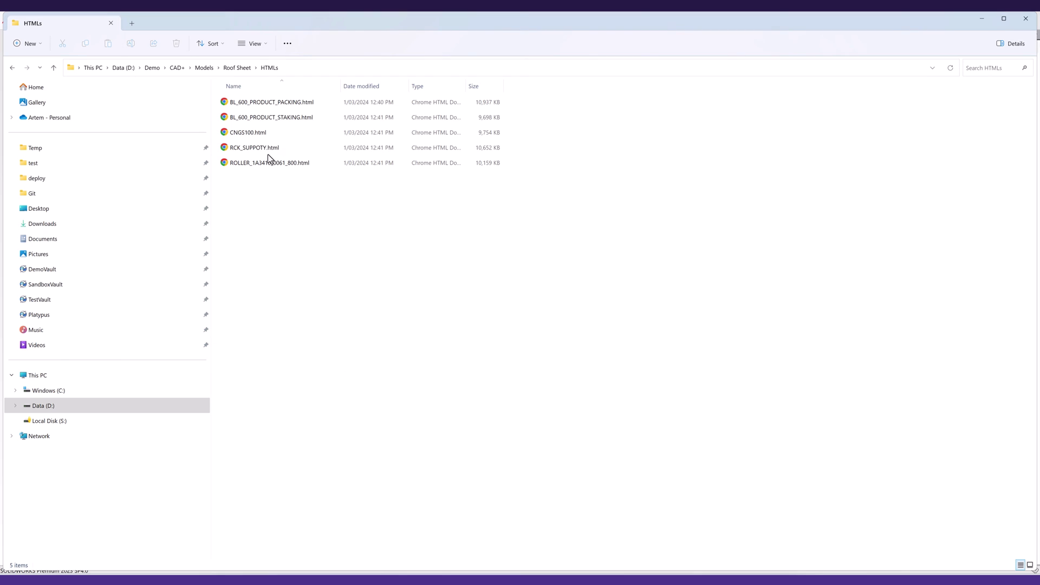
double_click(280, 103)
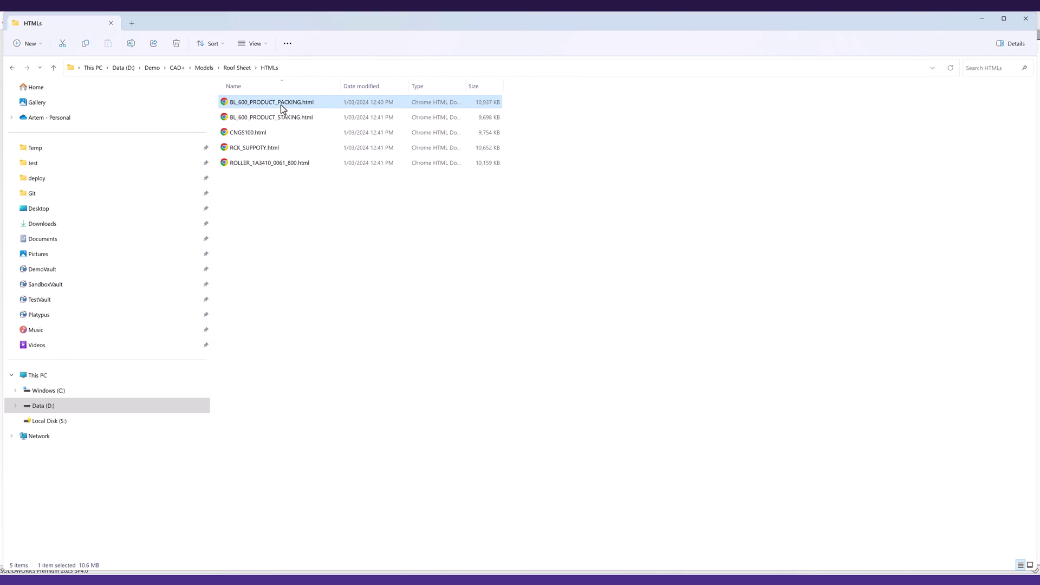
scroll(481, 342, "up", 7)
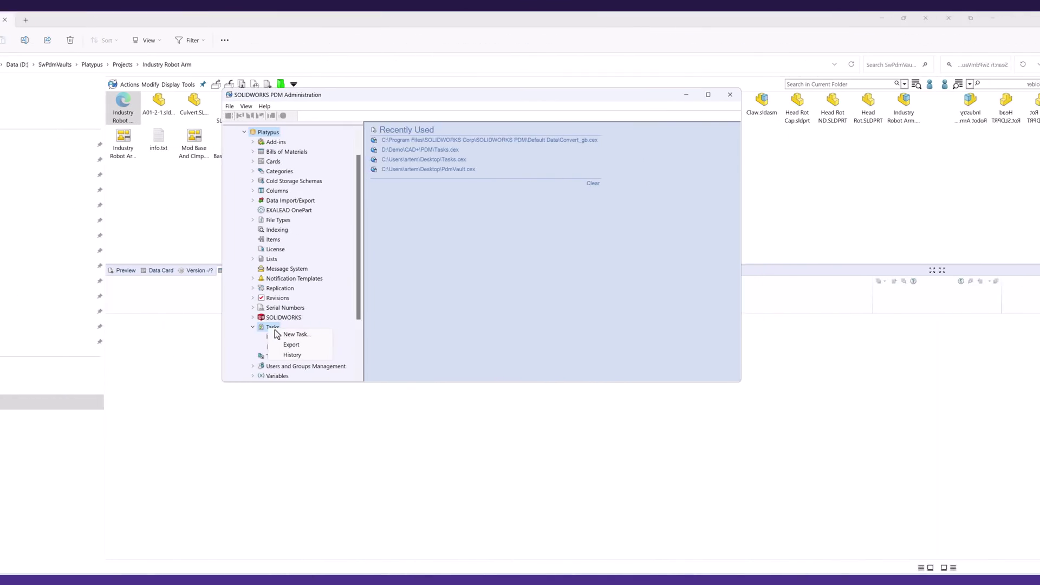
- Create a PDM task named html in the Platypus vault with the CAD+ Toolset add-in, outputting html files under HTMLs\
left_click(295, 335)
left_click(655, 167)
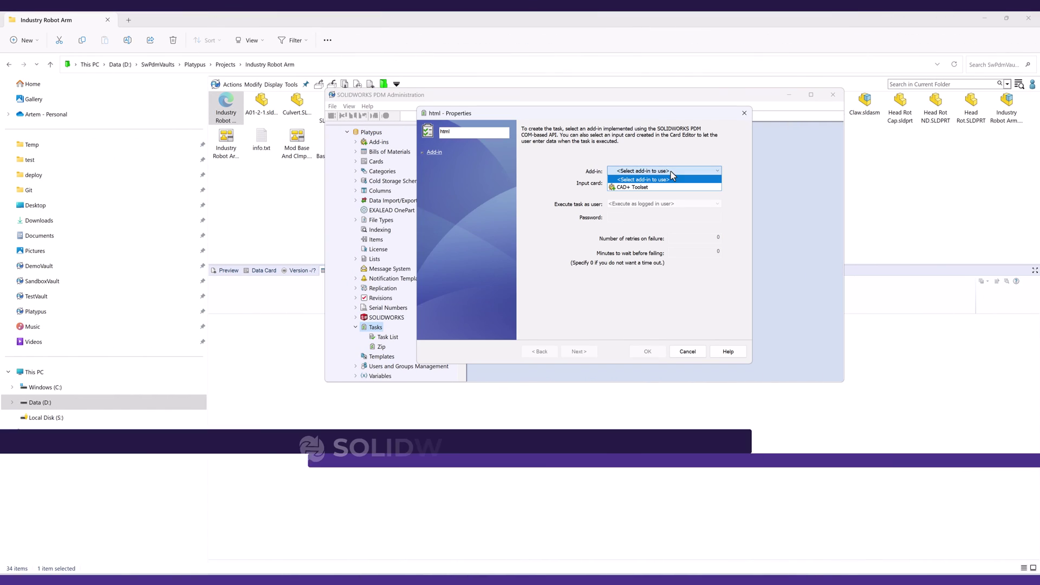
left_click(661, 178)
left_click(504, 257)
left_click(556, 311)
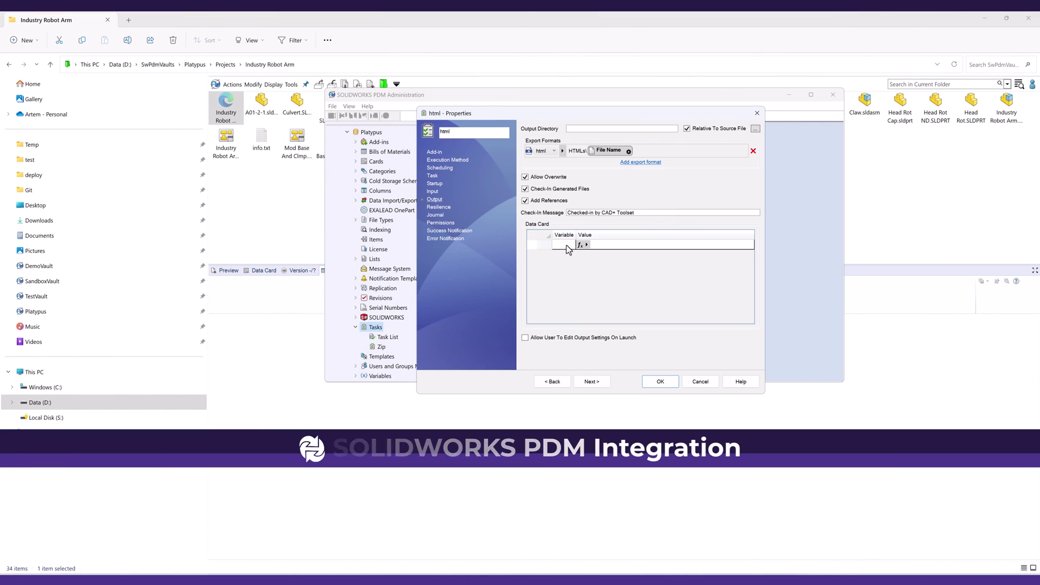
- Add the Description variable to the html task's output data card and link its value to a file variable
left_click(570, 245)
left_click(568, 416)
left_click(603, 247)
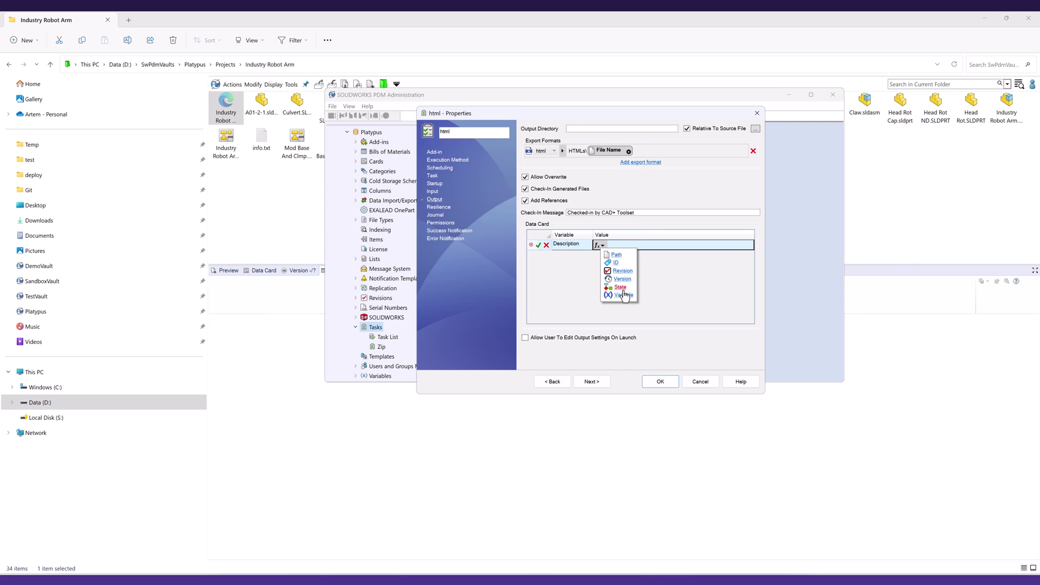
left_click(624, 294)
left_click(763, 256)
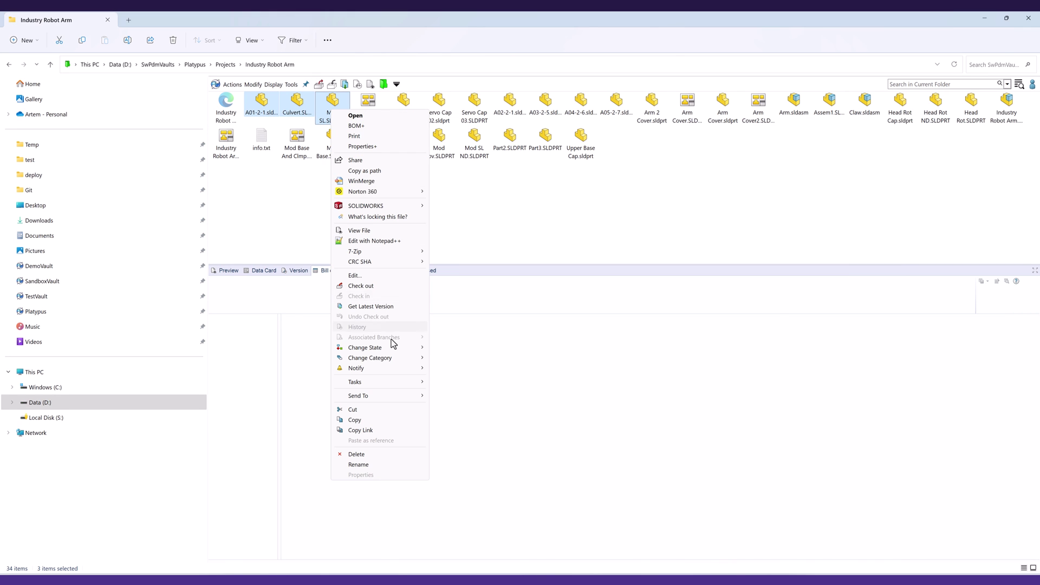
- Apply the Change Approved transition to the A01-2-1, Culvert and Mod SL parts and open the completed html task's details
mouse_move(394, 348)
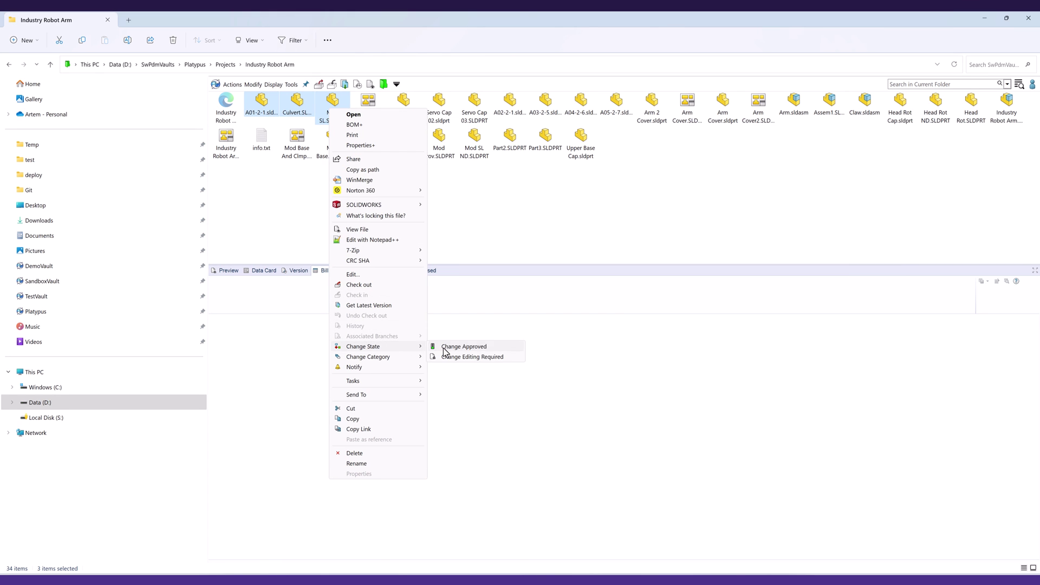
left_click(477, 344)
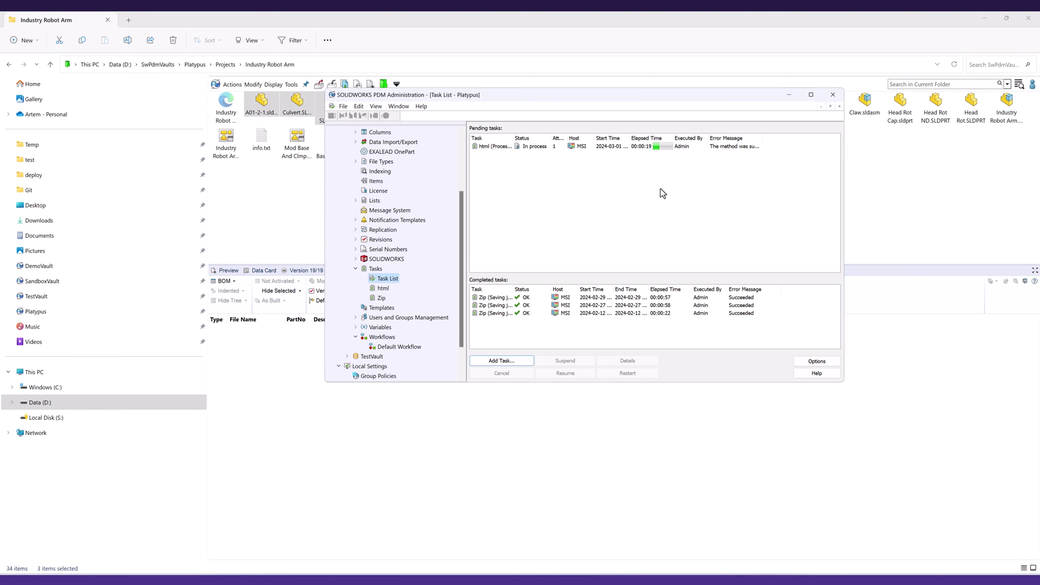
left_click(509, 297)
left_click(650, 360)
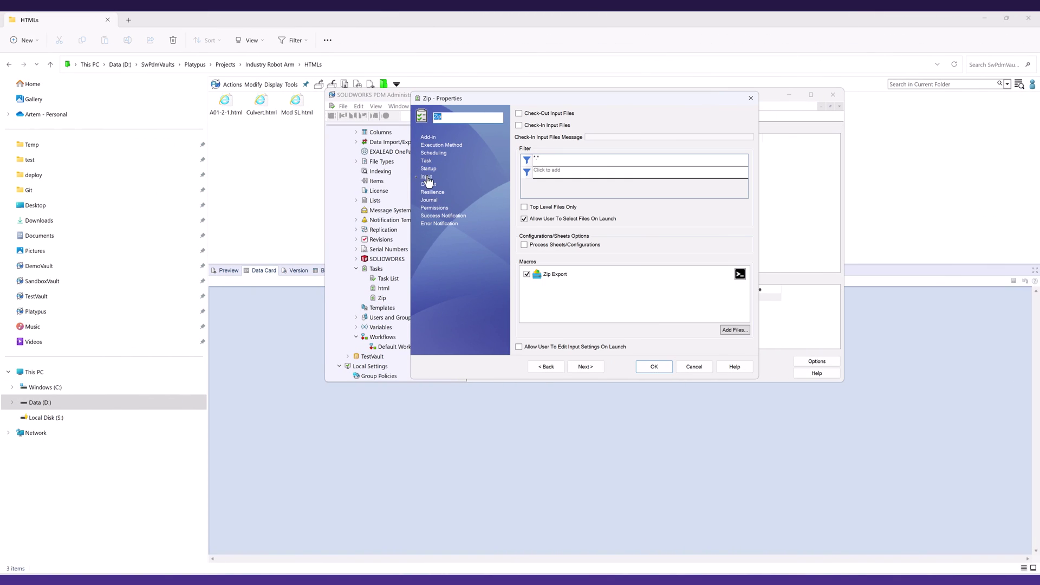
- Review the Zip Export macro's arguments and the output settings of the Zip task
left_click(740, 274)
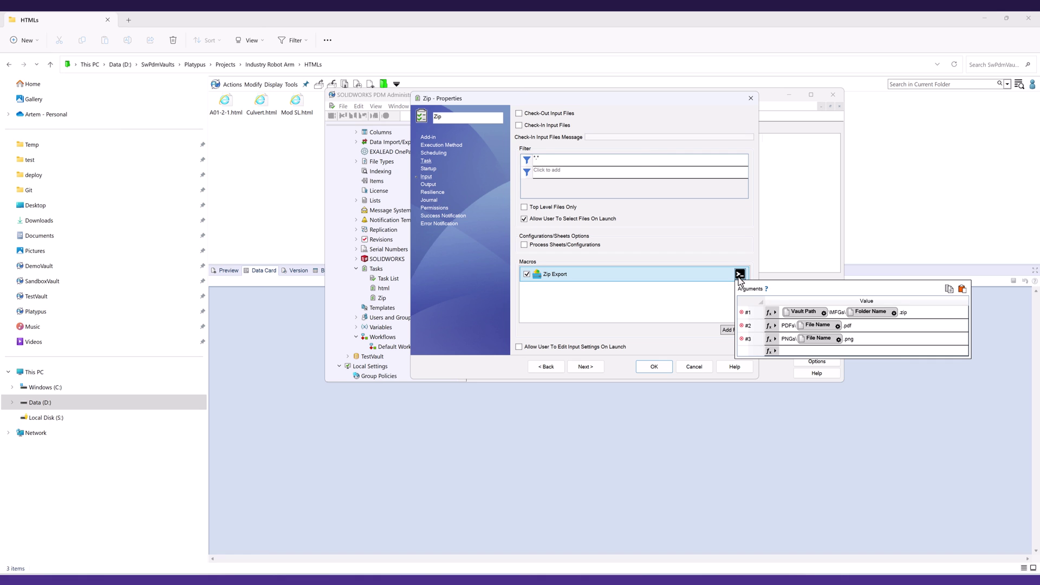
left_click(428, 184)
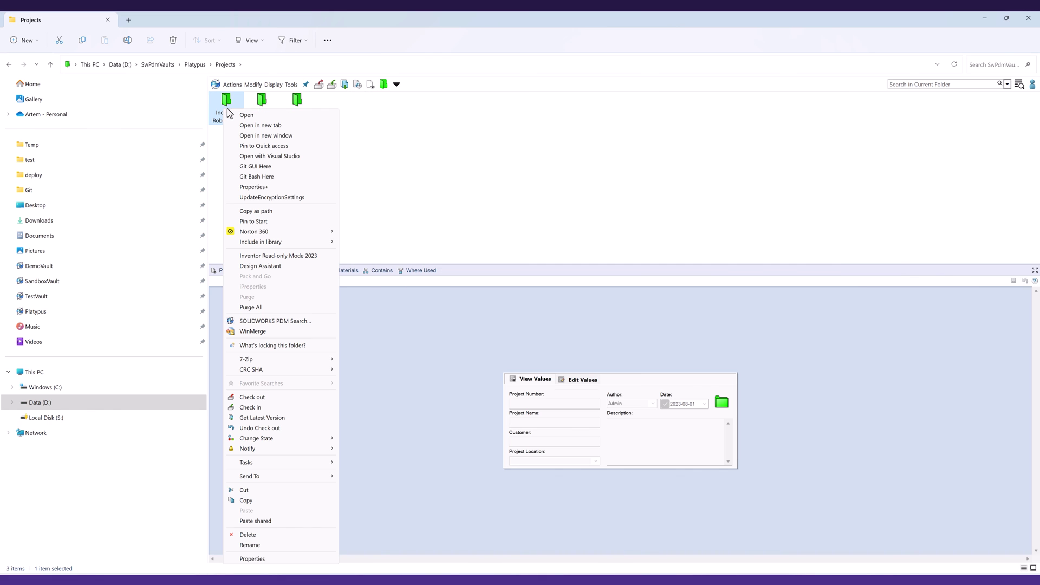
- Run the Zip task on the Industry Robot Arm folder for Servo Cap 01, Mod Prov, the Arm Cover drawing and A04-2-6
left_click(427, 464)
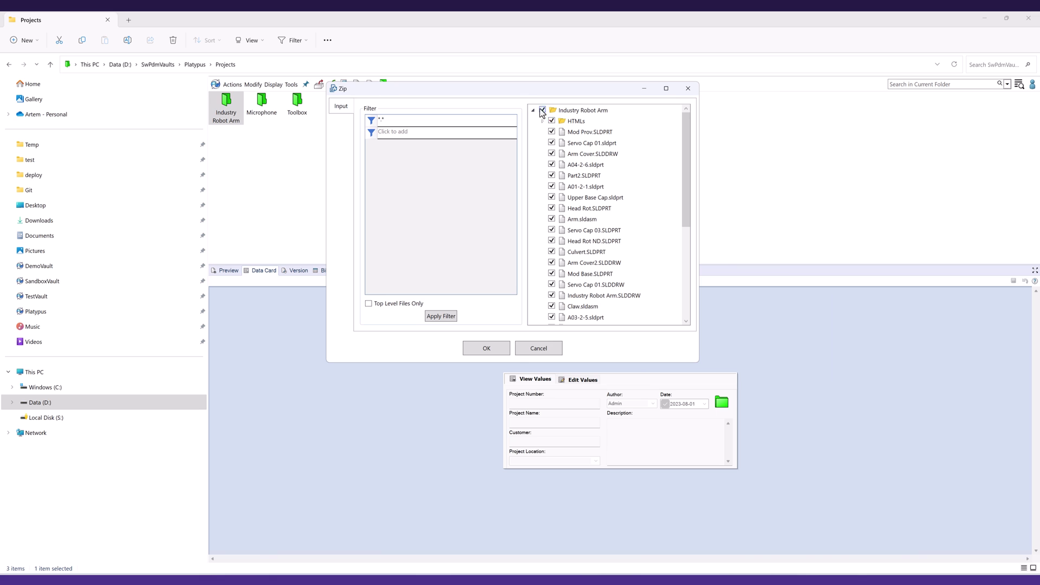
left_click(487, 348)
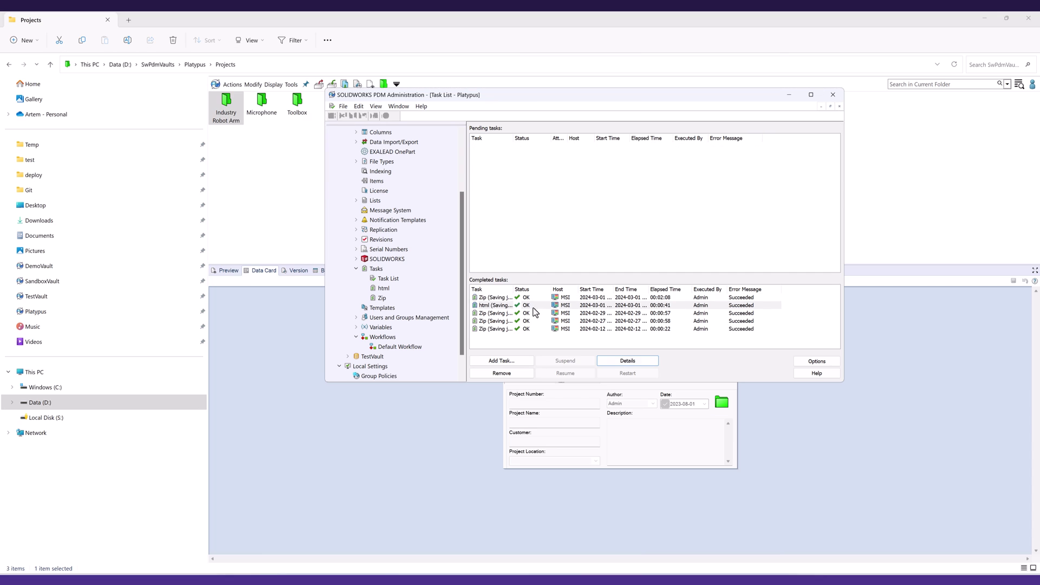
- Open the latest completed Zip task's details and examine the per-file report in its journal
left_click(528, 298)
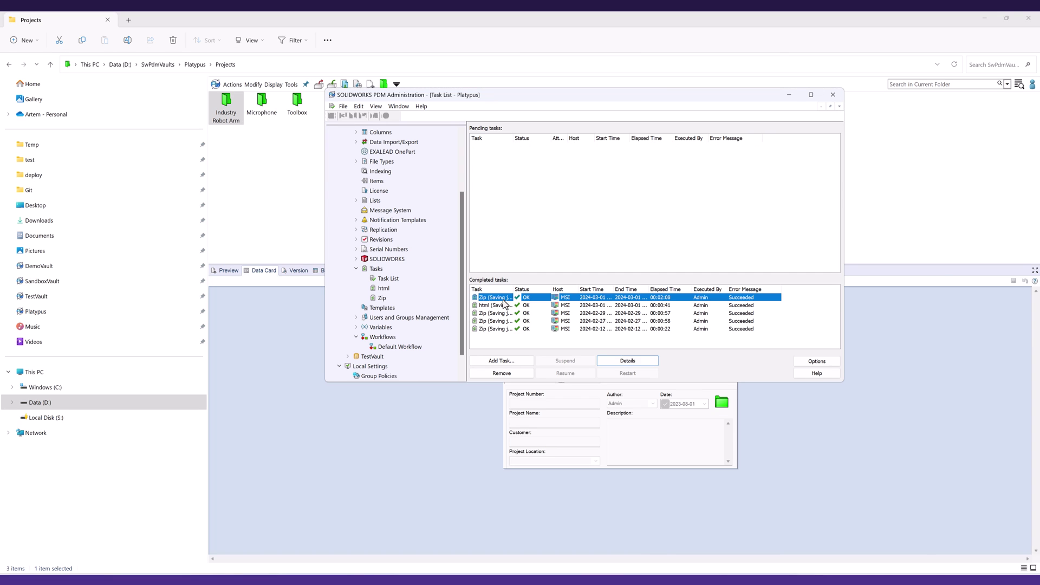
left_click(613, 360)
left_click(521, 143)
left_click(530, 153)
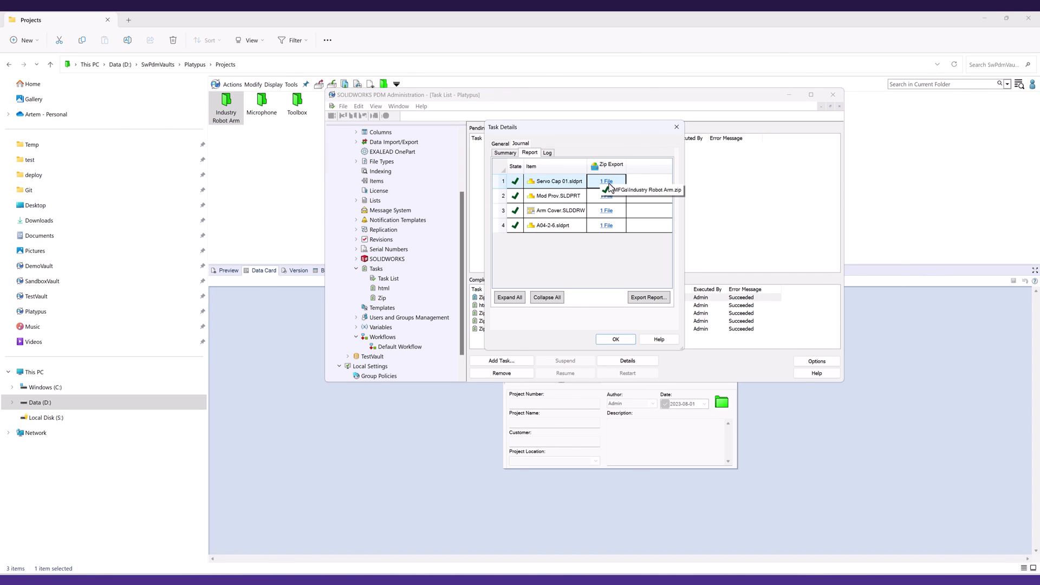